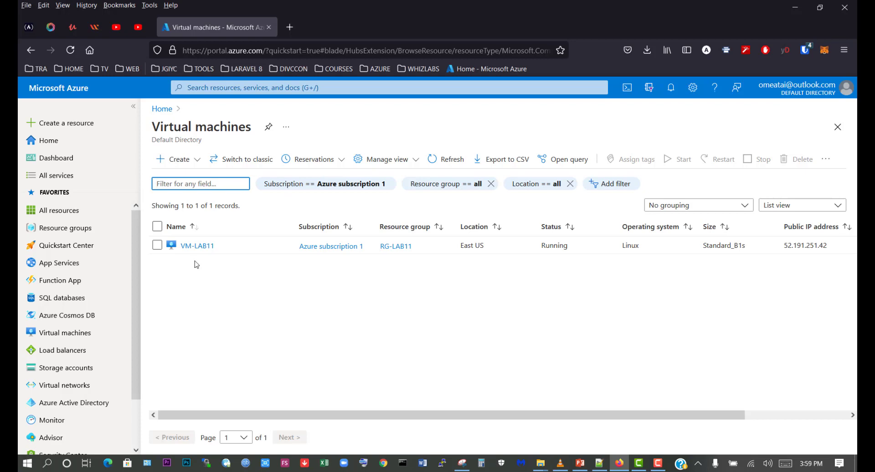
- Open the export template of the virtual machine VM-LAB11 and review its JSON code from start to end
click(193, 246)
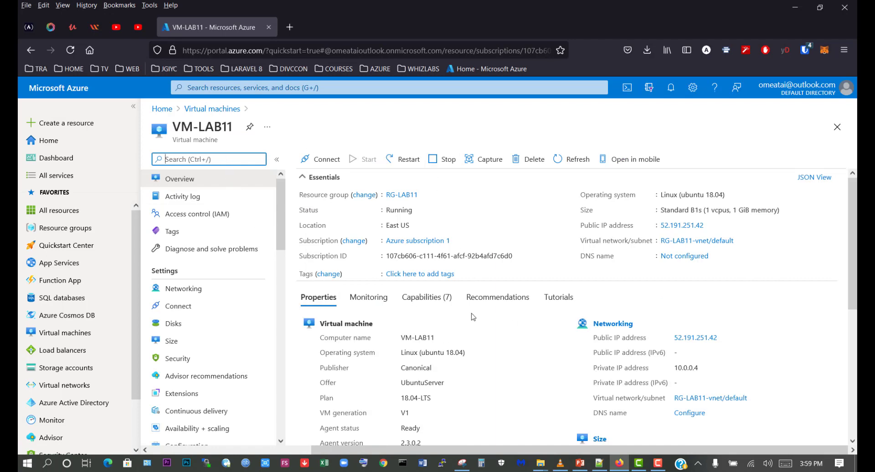
scroll(235, 280, down, 10)
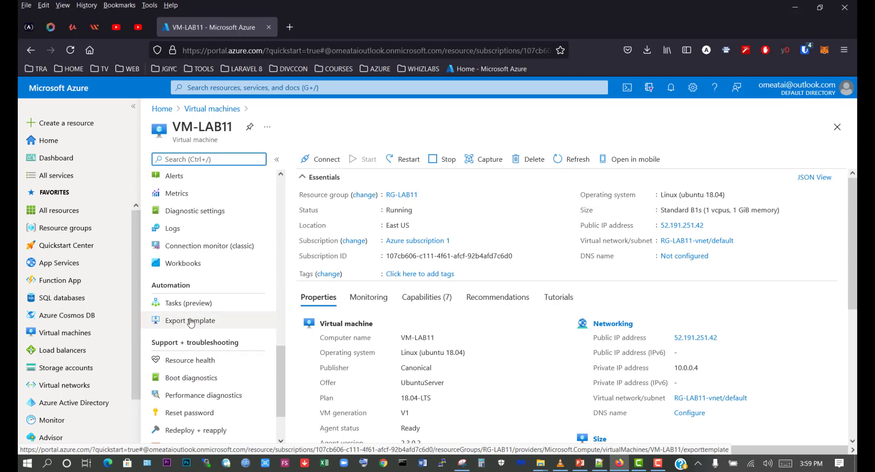
click(191, 323)
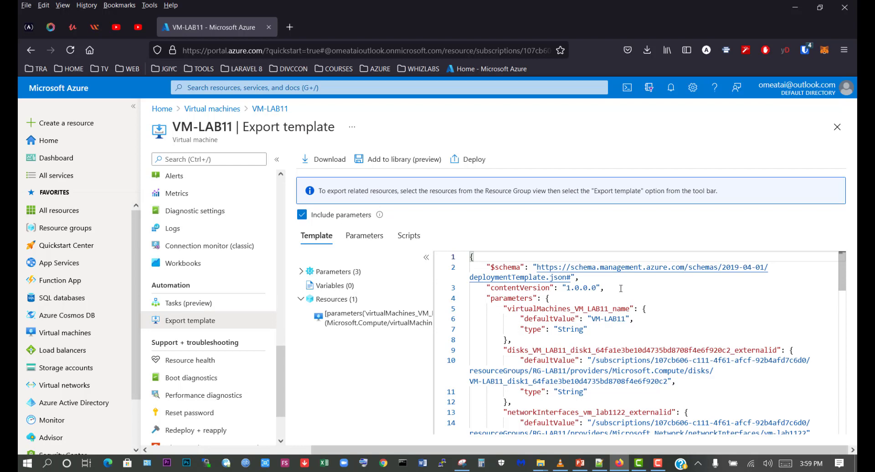
scroll(531, 270, down, 10)
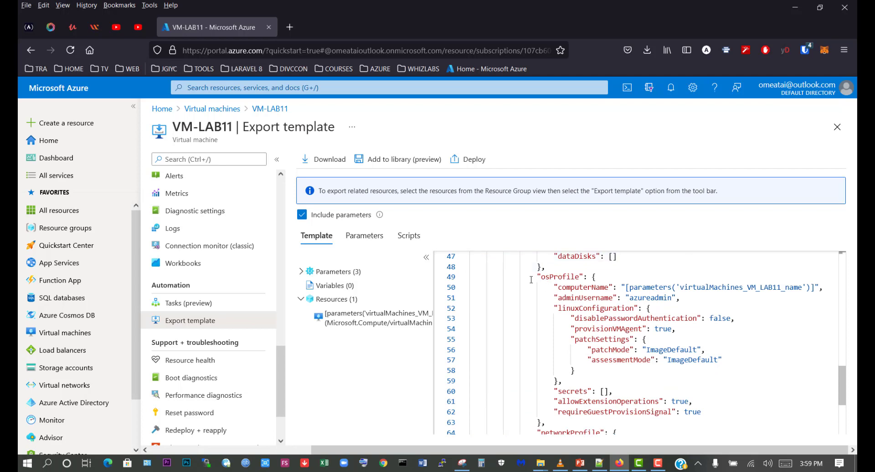
scroll(533, 303, up, 10)
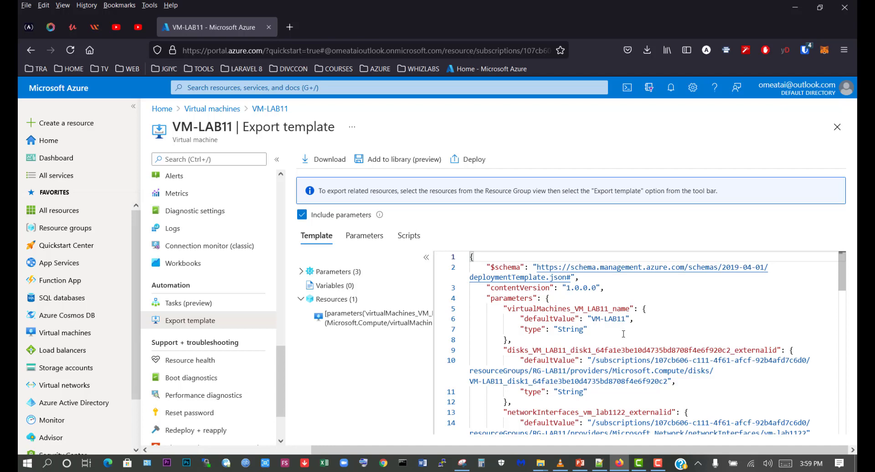
scroll(622, 334, down, 4)
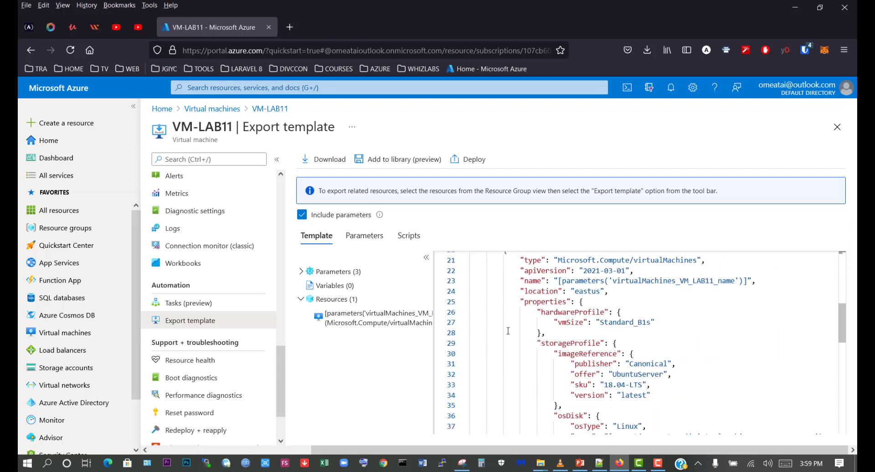
scroll(507, 331, down, 8)
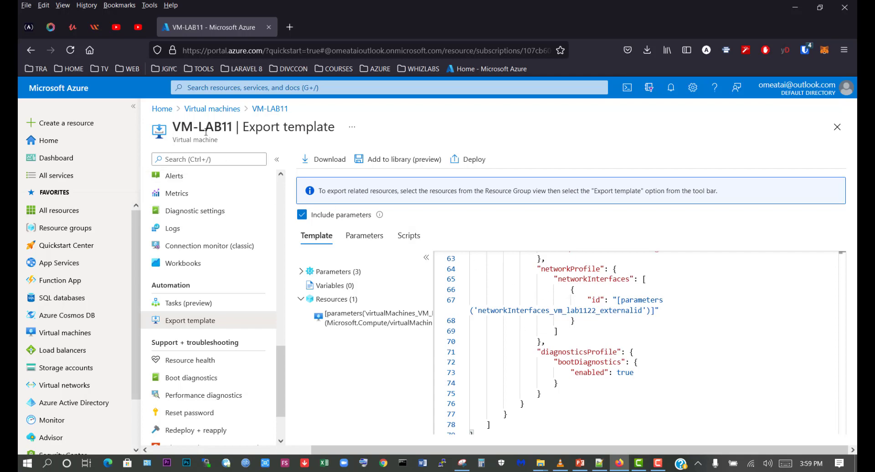
scroll(520, 299, up, 7)
scroll(520, 299, up, 5)
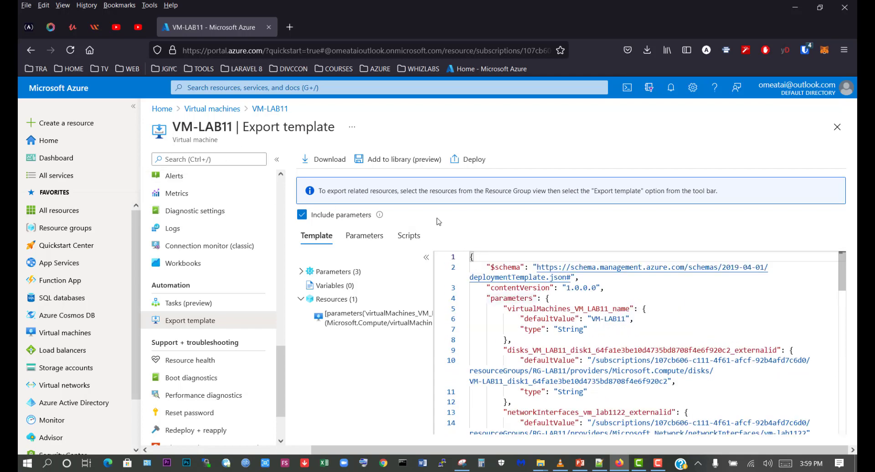
- Add the virtual machine's template to the library with Template-VM-LAB11 as both name and description
click(393, 160)
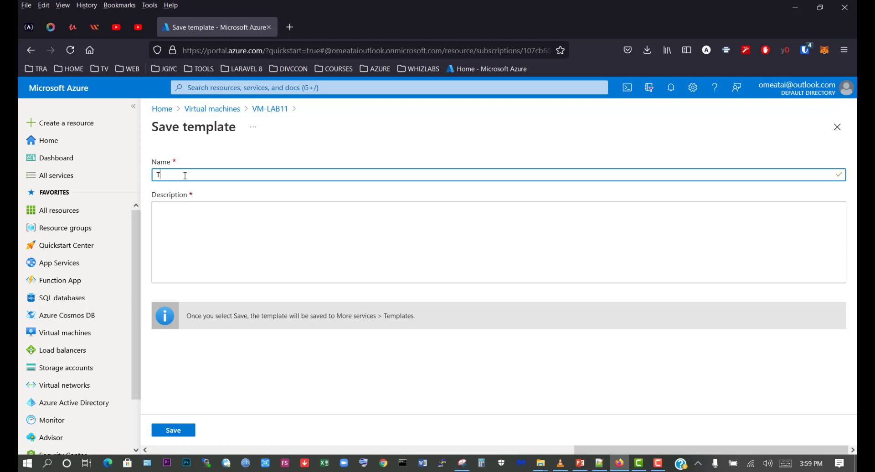
text(Template-VM-LAB11)
drag(284, 173, 154, 174)
key(ctrl+c)
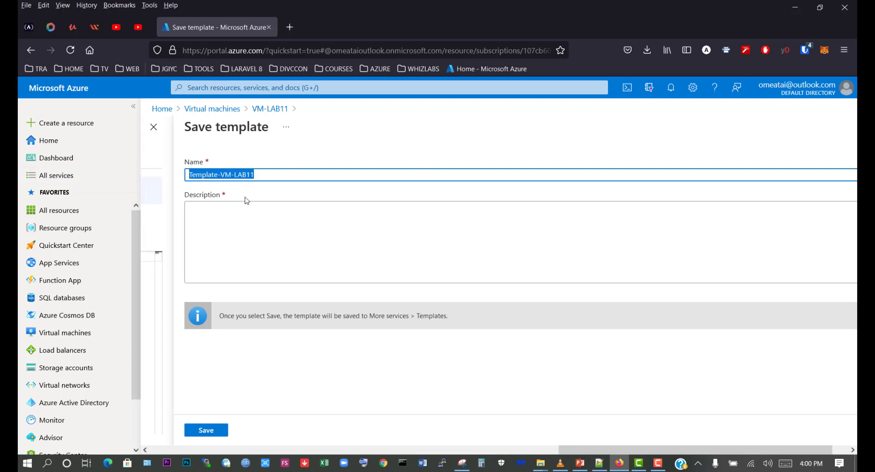
click(220, 208)
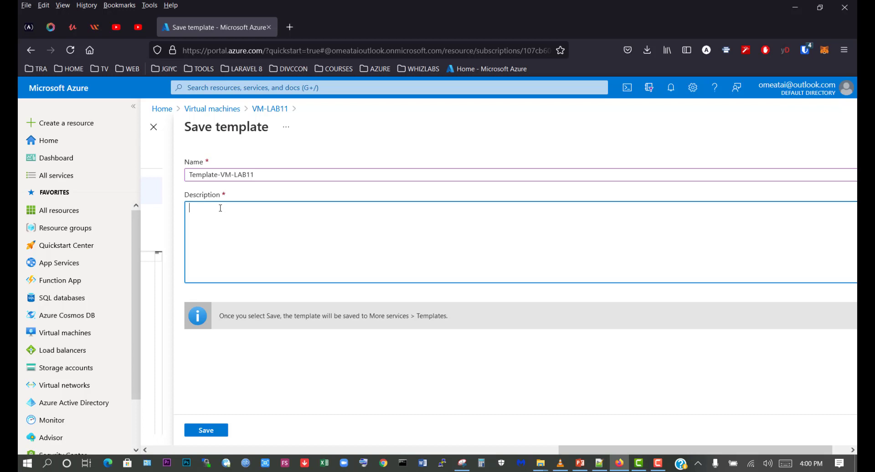
key(ctrl+v)
click(223, 431)
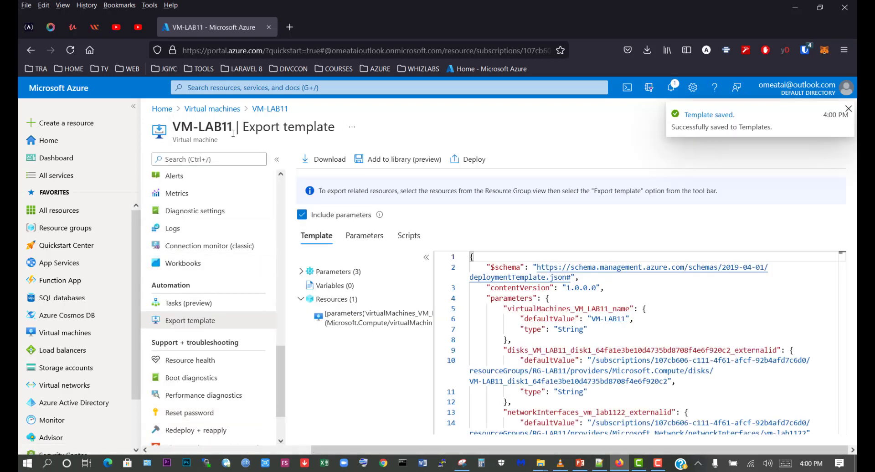
- Find the Templates service through the portal search and check the library for the saved Template-VM-LAB11 entry
click(237, 89)
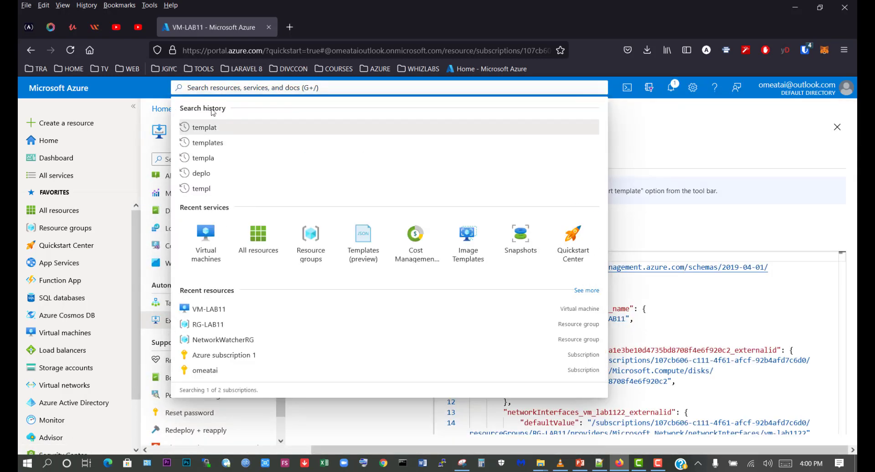
click(208, 143)
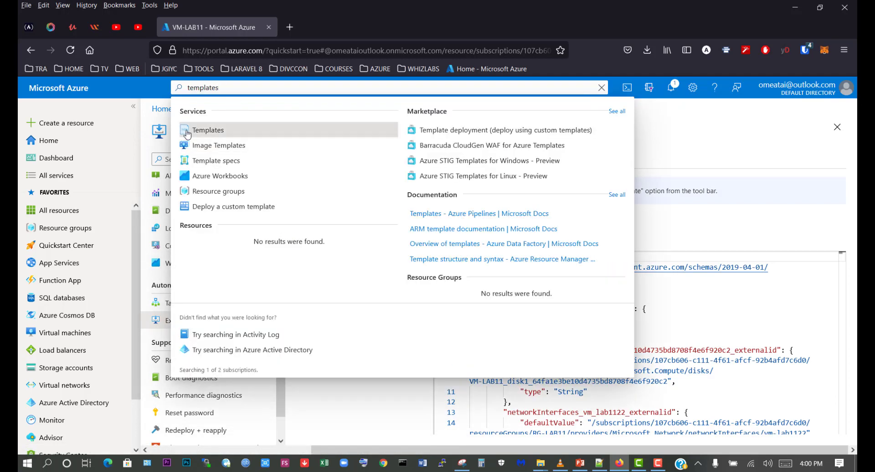
click(211, 132)
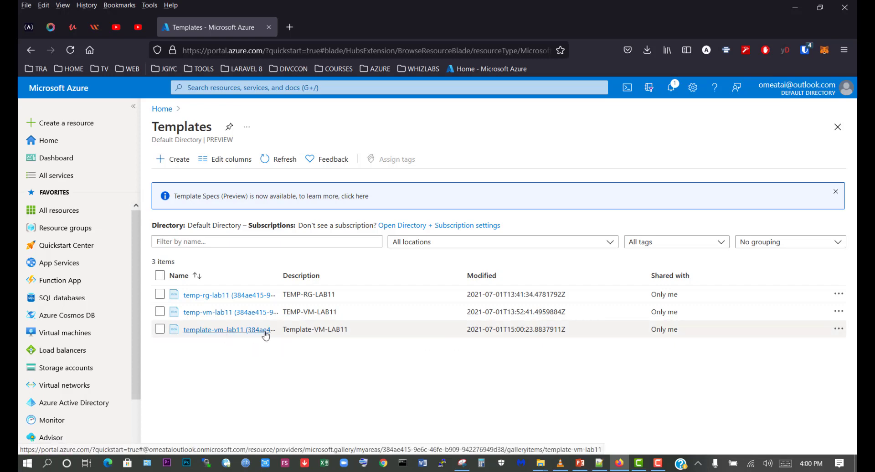
drag(283, 329, 350, 340)
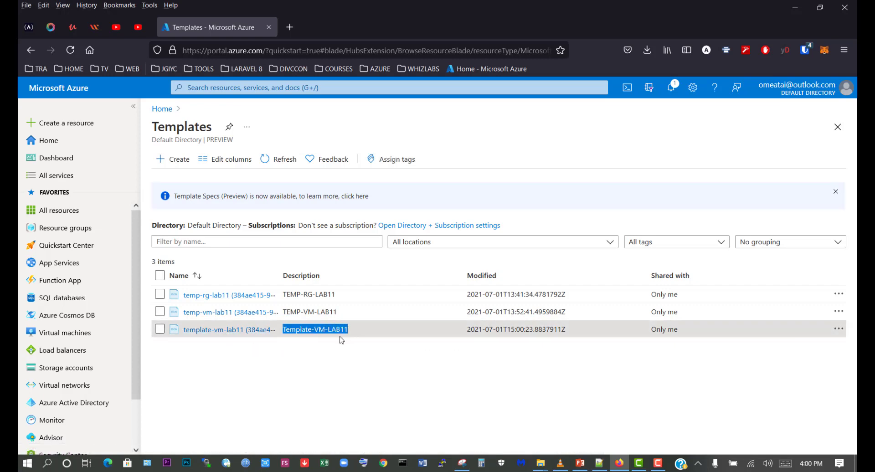
click(342, 340)
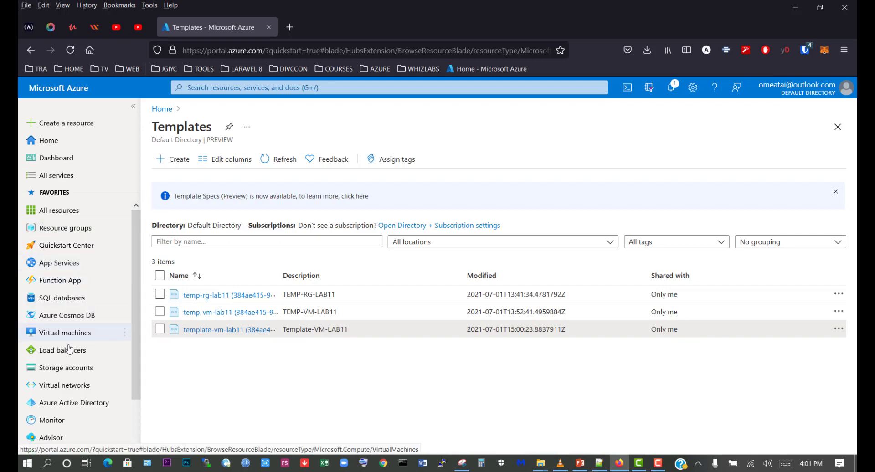
- Open the resource group RG-LAB11 and look through the resources it contains
click(68, 229)
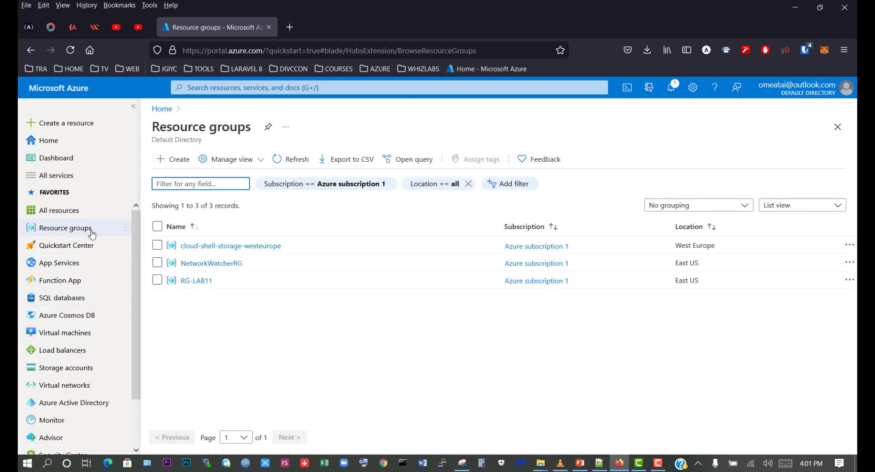
click(201, 281)
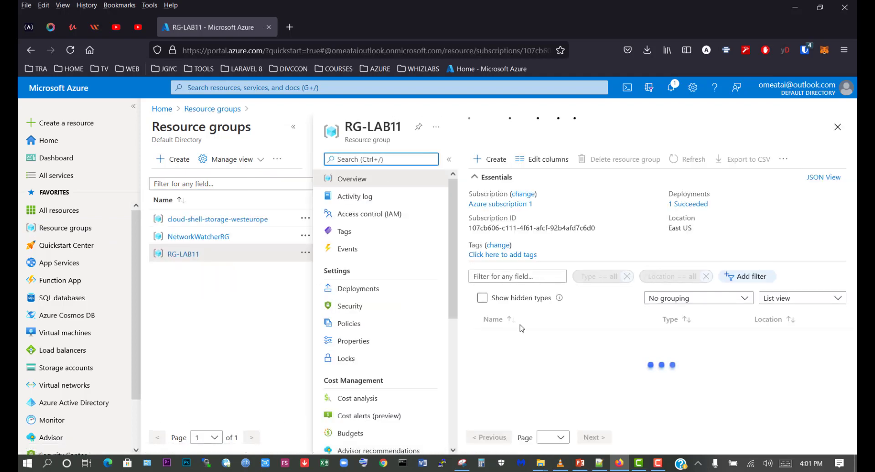
scroll(537, 377, down, 2)
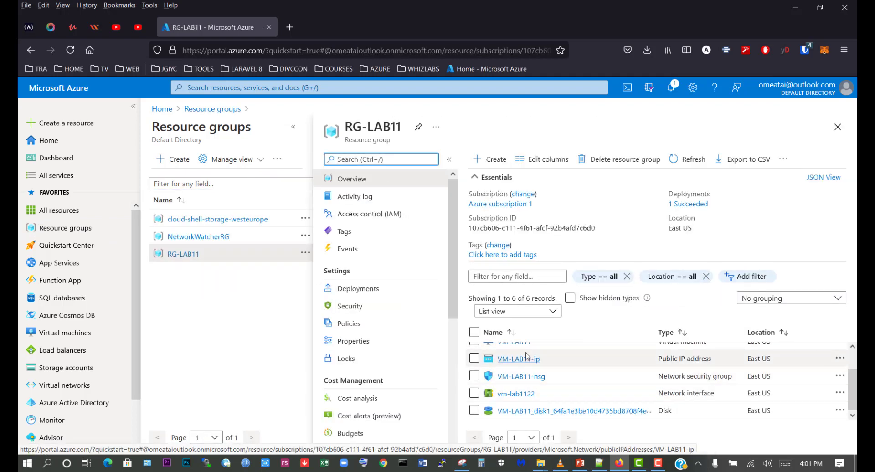
scroll(527, 387, up, 2)
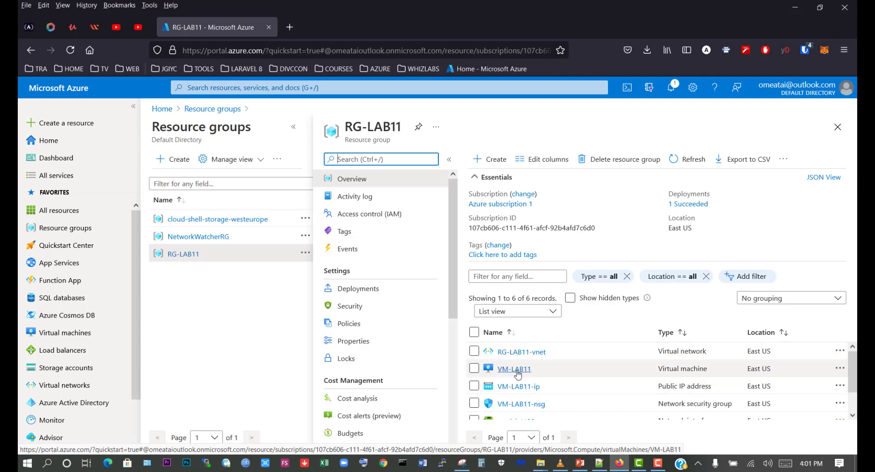
scroll(517, 406, down, 1)
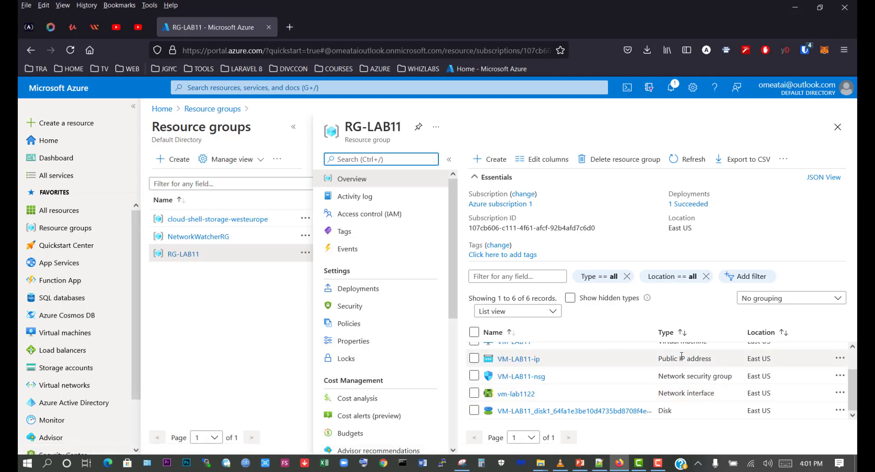
scroll(549, 398, up, 2)
scroll(549, 396, down, 2)
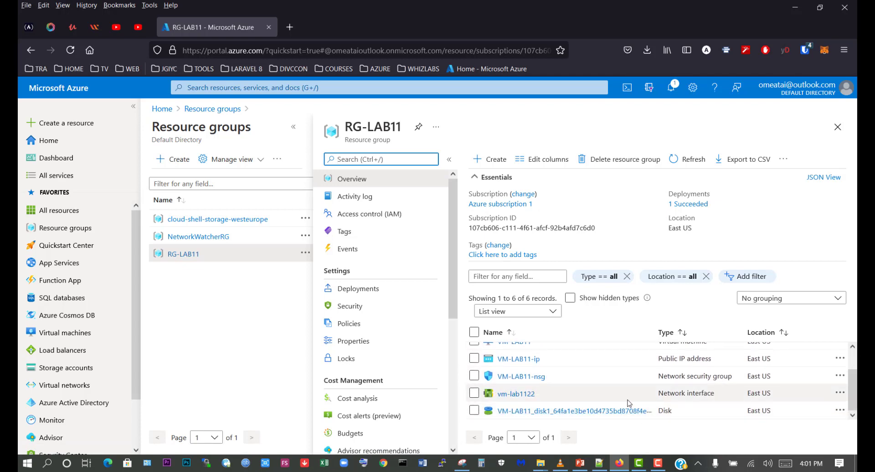
scroll(551, 382, up, 3)
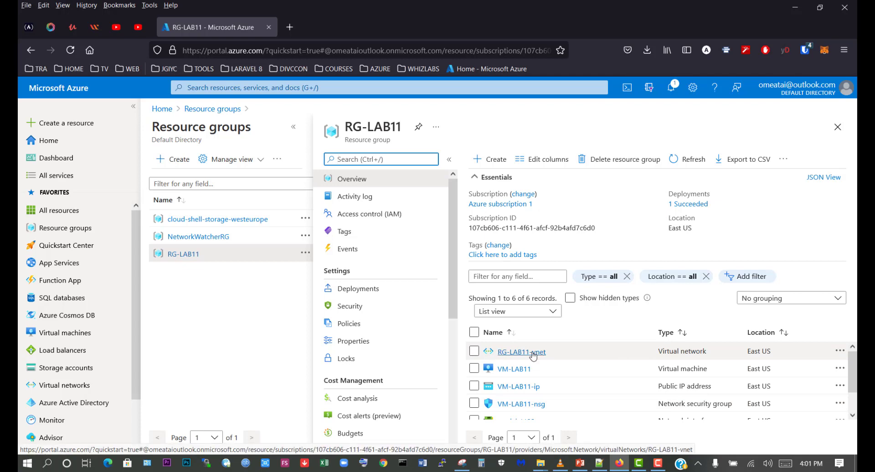
- Open the export template of the resource group RG-LAB11 and review its JSON code
scroll(383, 314, down, 5)
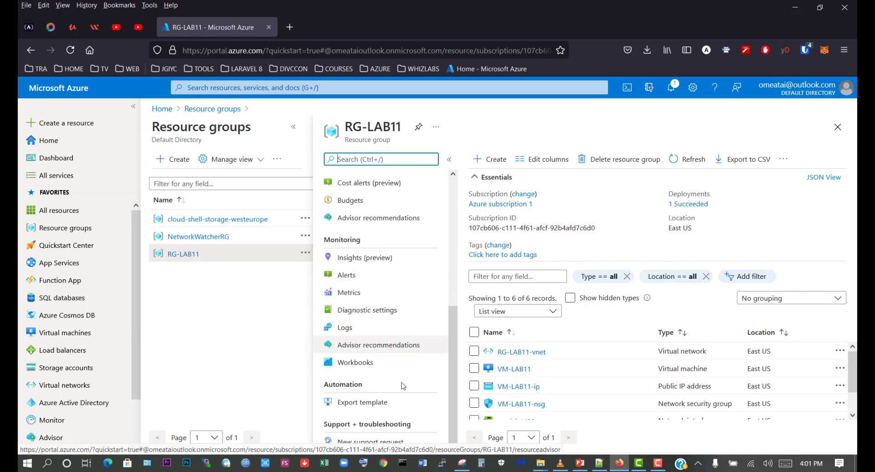
click(376, 404)
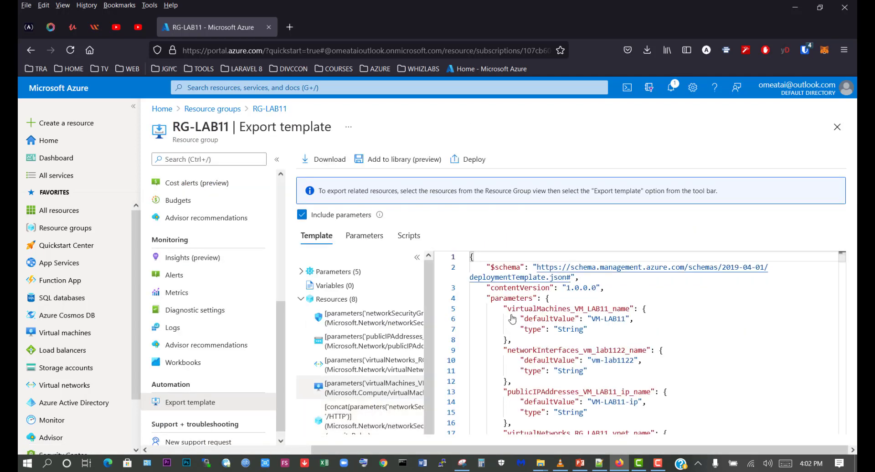
scroll(583, 351, down, 8)
scroll(574, 362, up, 8)
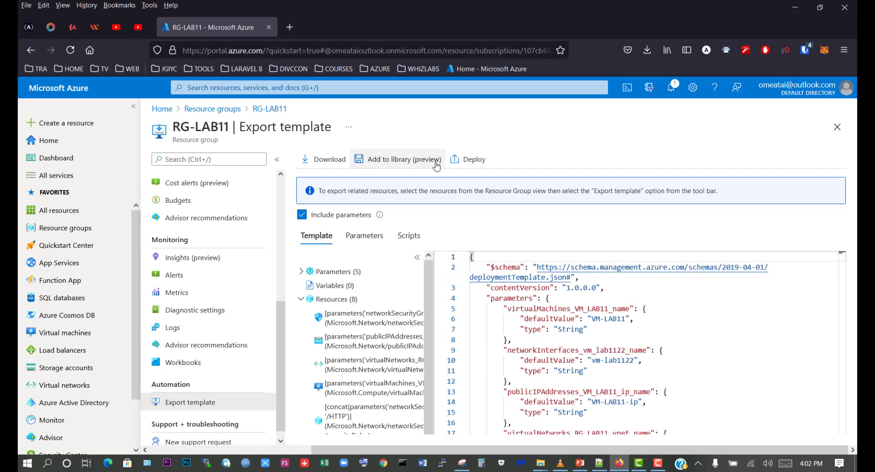
- Add the resource group's template to the library with Template-RG-LAB11 as both name and description
click(390, 165)
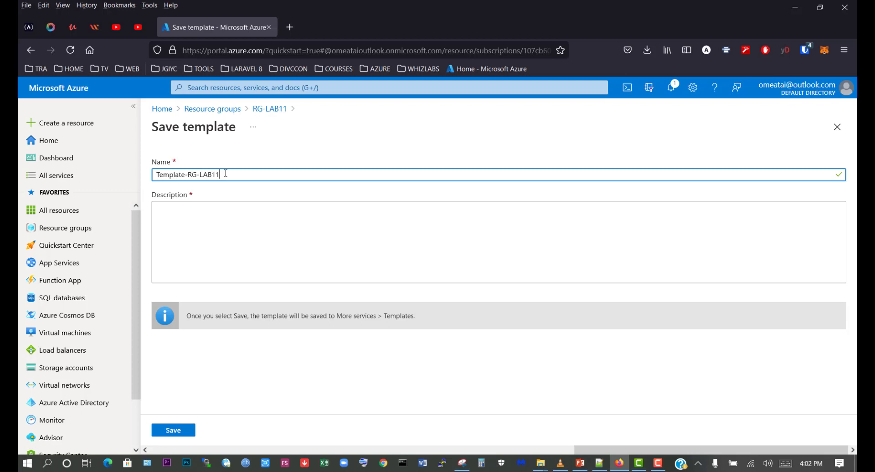
drag(226, 173, 158, 176)
key(ctrl+c)
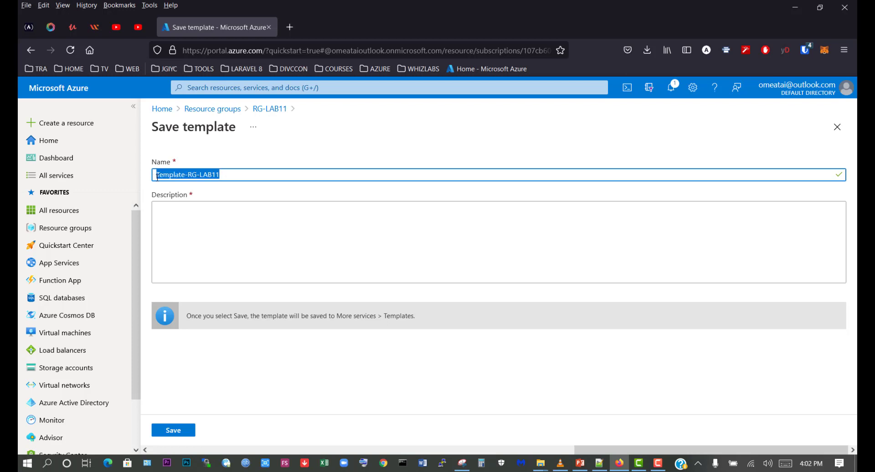
click(191, 210)
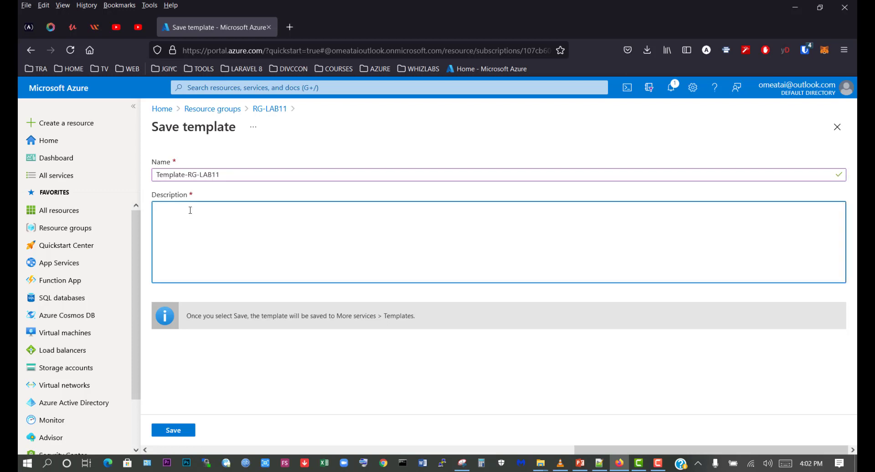
key(ctrl+v)
click(181, 431)
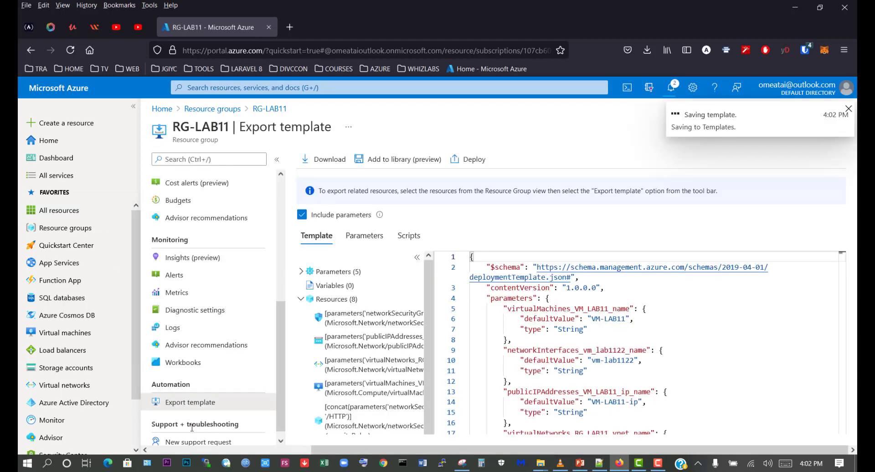
- Return to the Templates service and check its list for the Template-RG-LAB11 and Template-VM-LAB11 entries
click(221, 86)
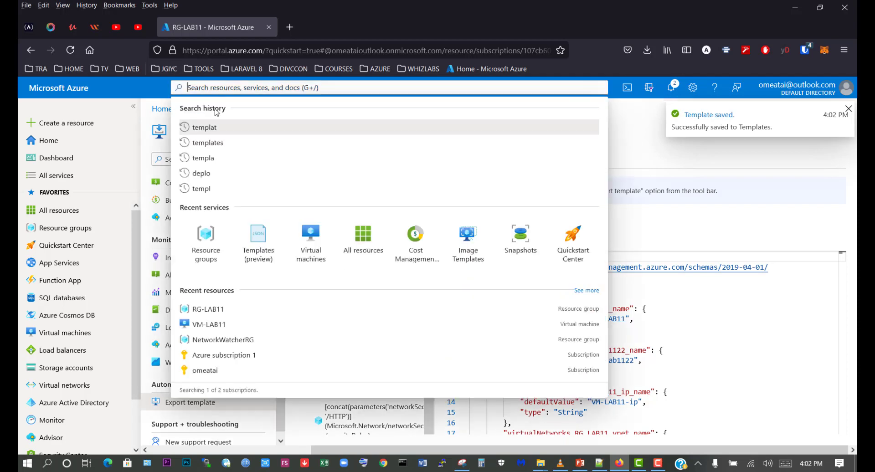
click(212, 142)
click(212, 132)
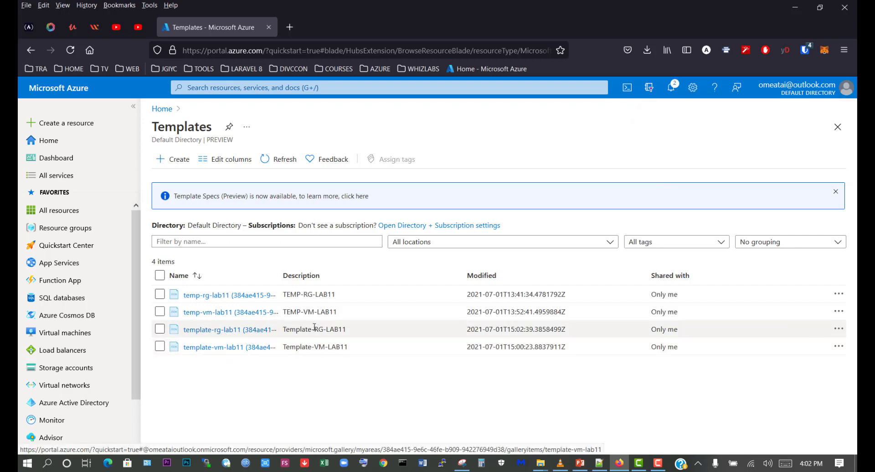
drag(282, 329, 346, 328)
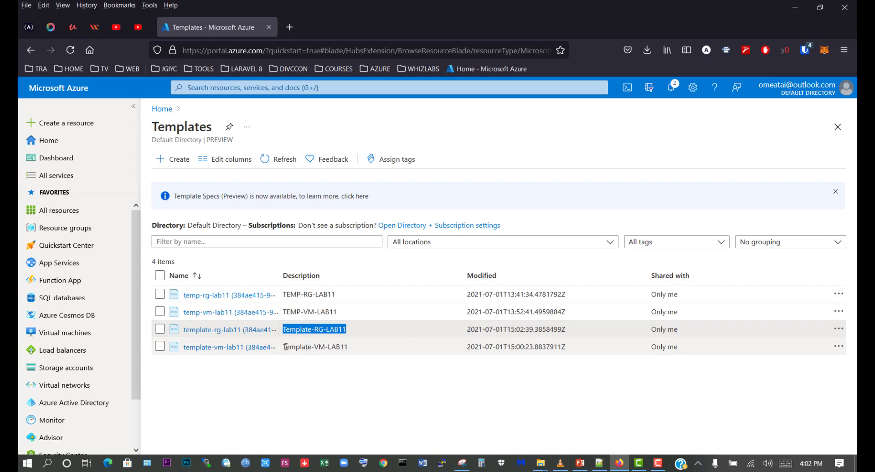
drag(285, 347, 349, 348)
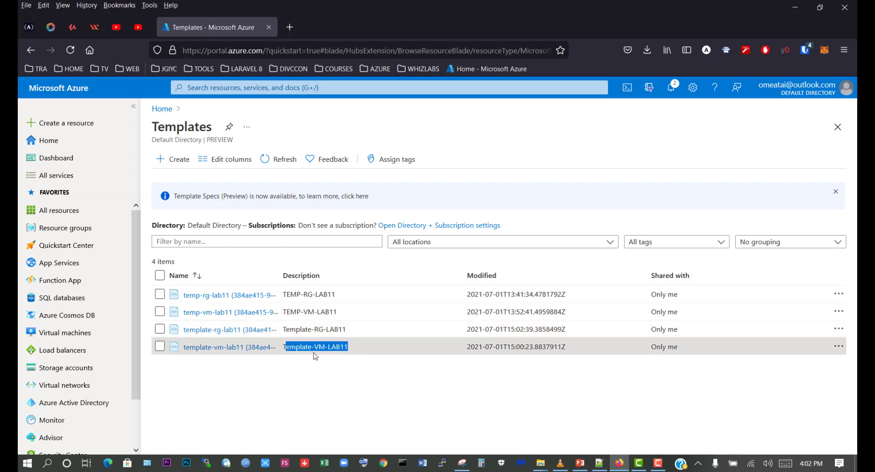
- Compare the descriptions of the template-vm-lab11 and template-rg-lab11 entries in the templates list
click(342, 364)
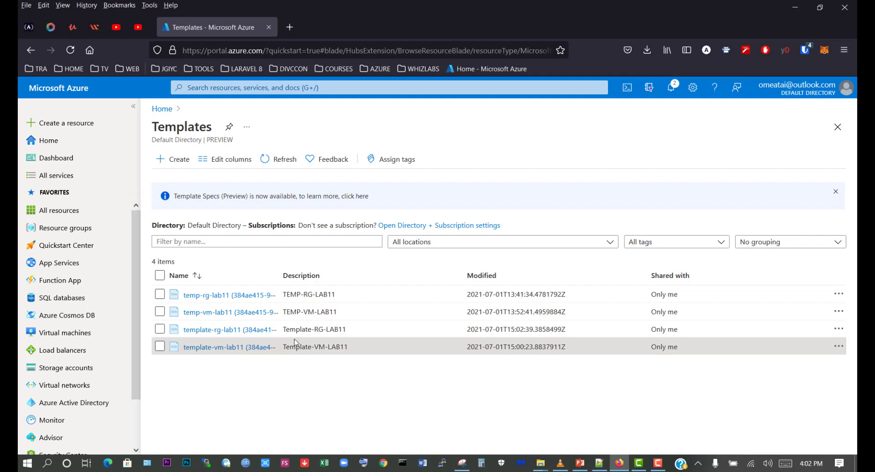
drag(286, 330, 346, 328)
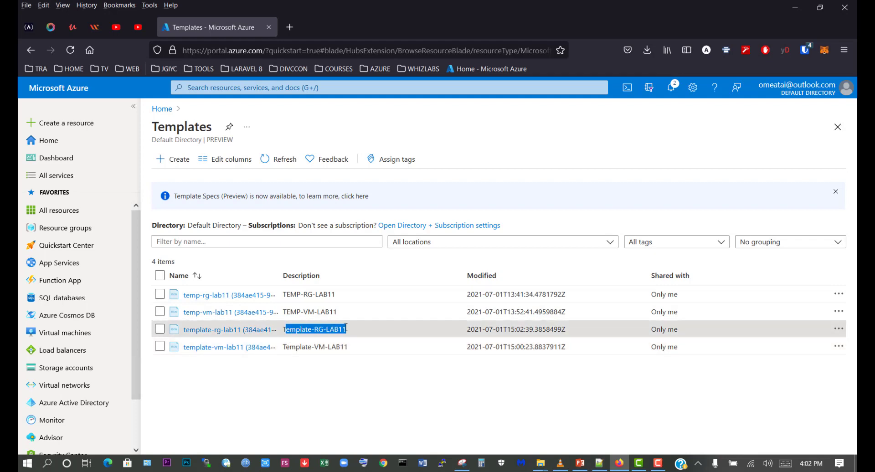
click(285, 332)
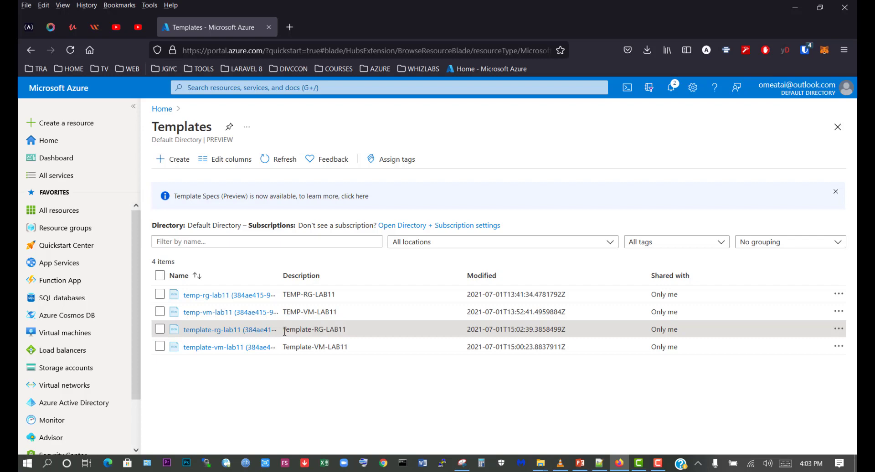
drag(285, 332, 343, 329)
click(310, 336)
- Open template-rg-lab11 for editing and look through the JSON code of its ARM template
click(211, 329)
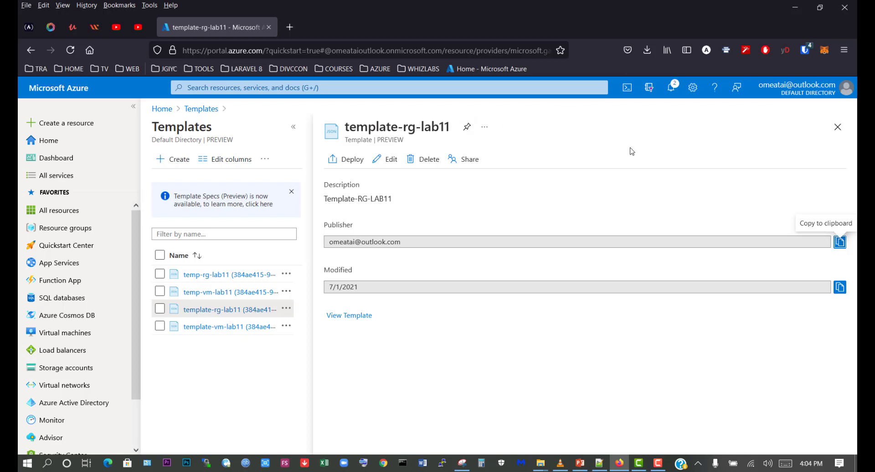
click(386, 161)
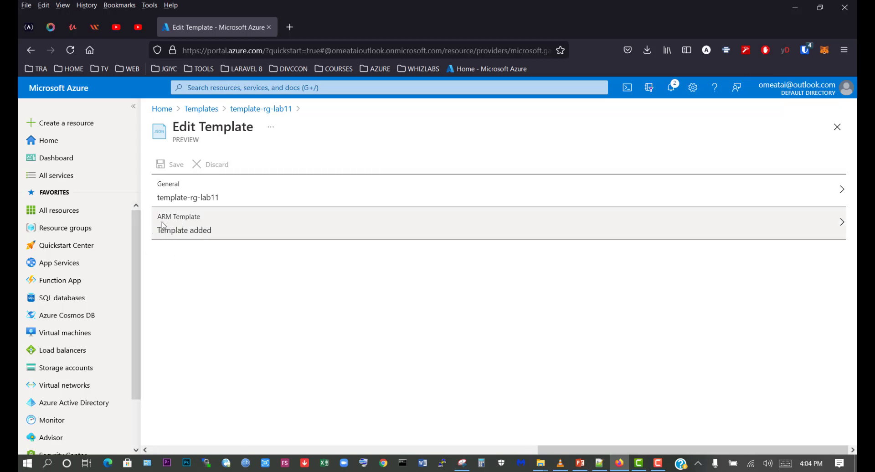
click(200, 232)
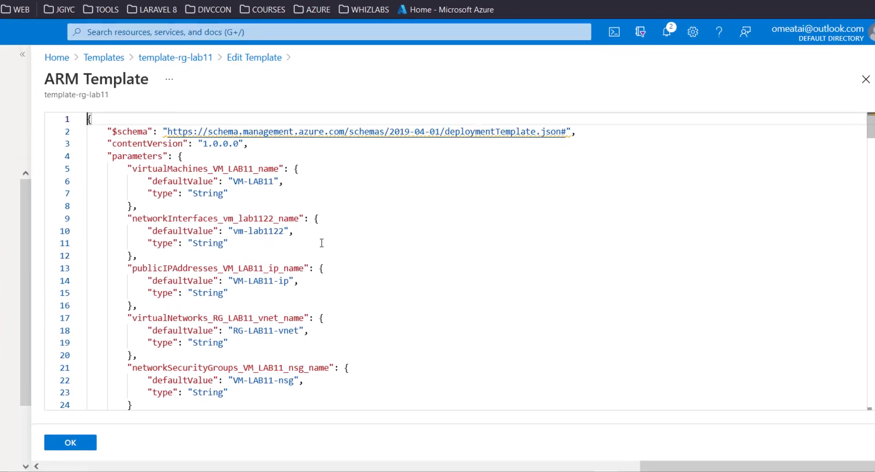
scroll(322, 243, down, 15)
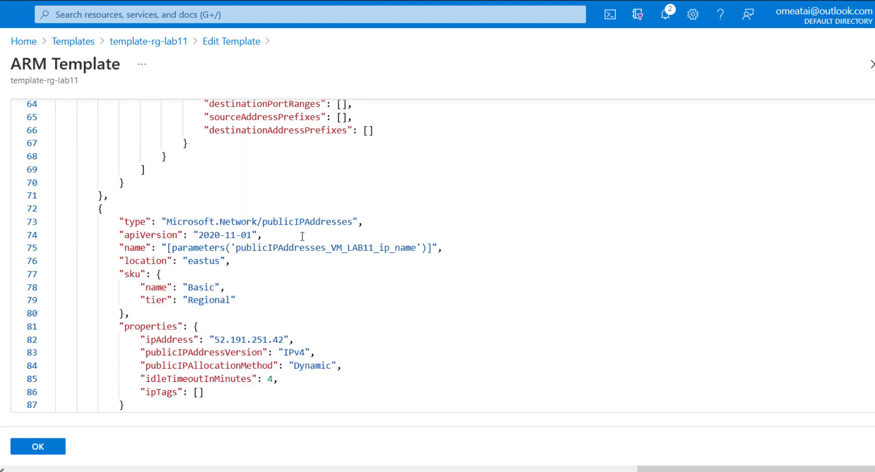
scroll(302, 236, down, 6)
scroll(301, 282, down, 4)
scroll(310, 273, up, 20)
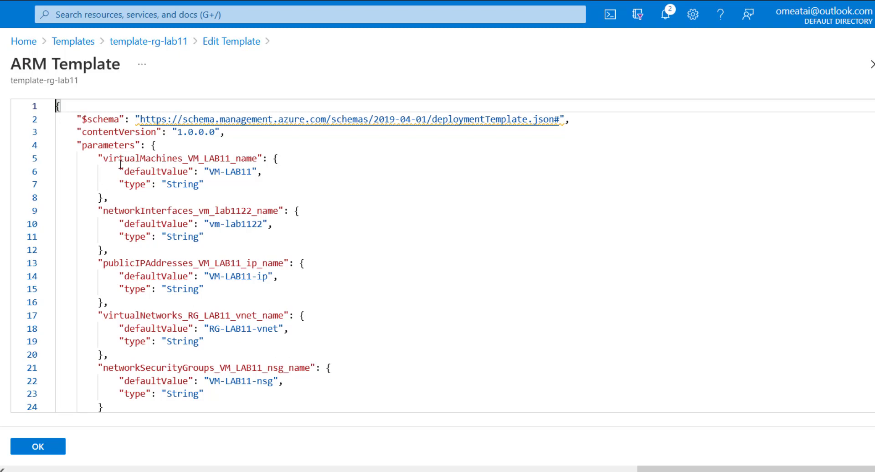
- Examine the template's parameters for the virtual machine, network interface, public IP address, virtual network and network security group
drag(105, 157, 183, 158)
click(103, 213)
drag(111, 214, 194, 212)
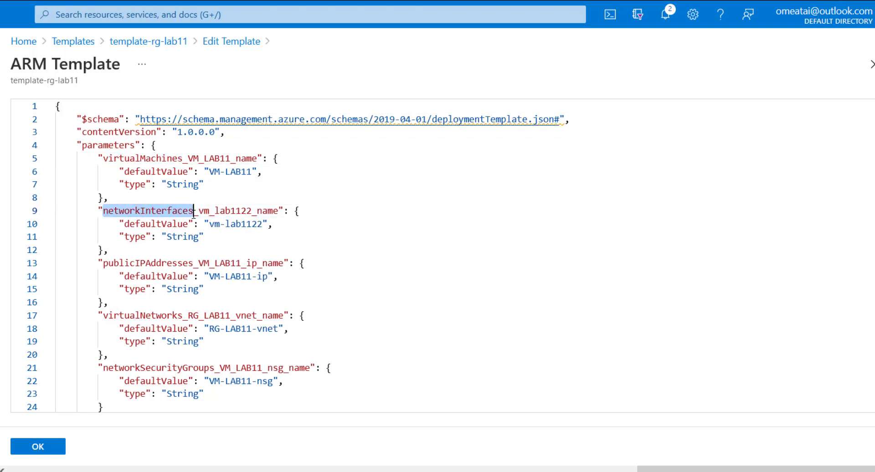
drag(105, 265, 194, 263)
scroll(230, 305, down, 5)
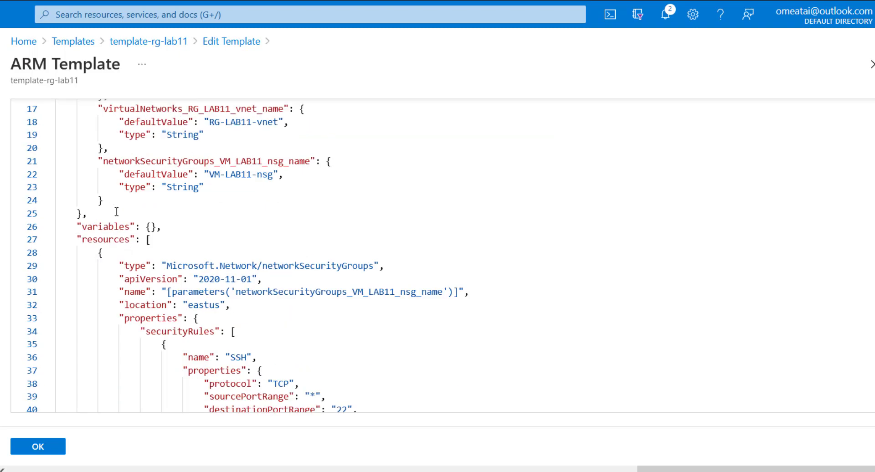
scroll(149, 200, up, 5)
drag(103, 315, 183, 315)
drag(103, 367, 214, 368)
click(357, 283)
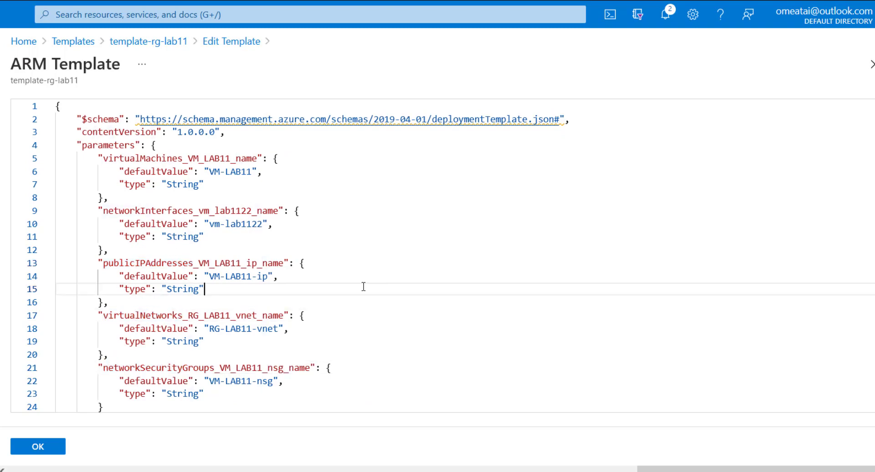
- Examine the template's resources section, including the networkSecurityGroups, publicIPAddresses and virtualNetworks definitions
scroll(358, 282, down, 10)
scroll(357, 283, up, 5)
scroll(187, 285, down, 3)
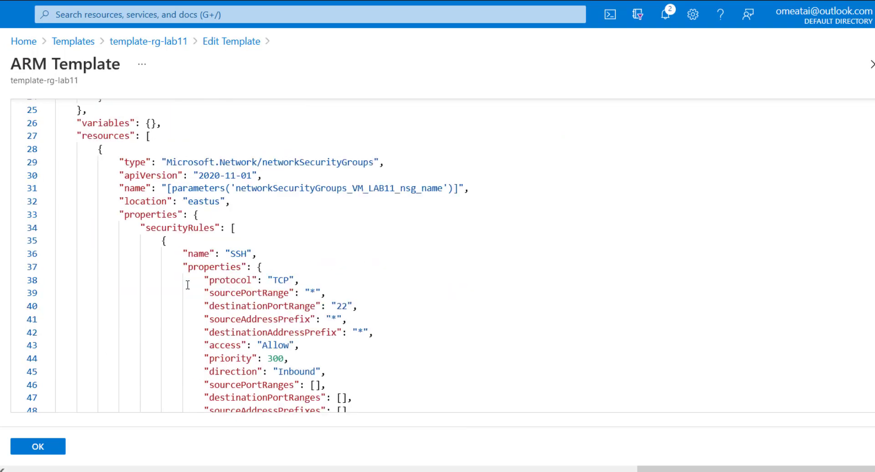
scroll(126, 175, up, 9)
scroll(126, 196, down, 5)
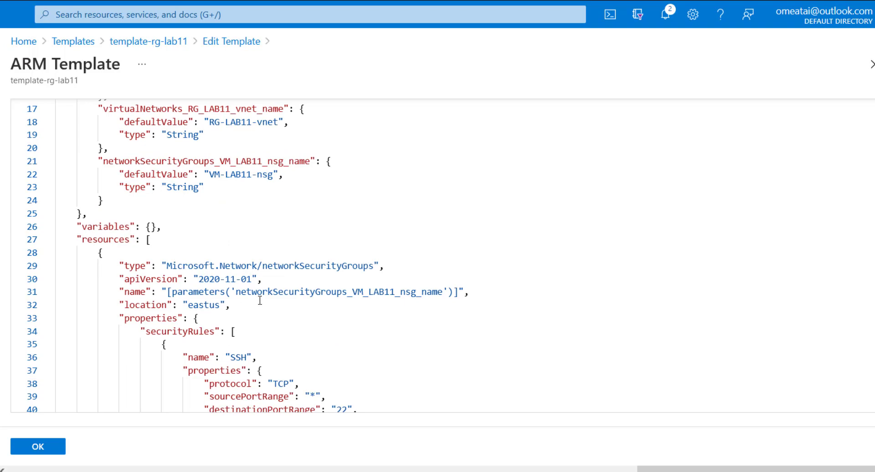
scroll(176, 250, down, 3)
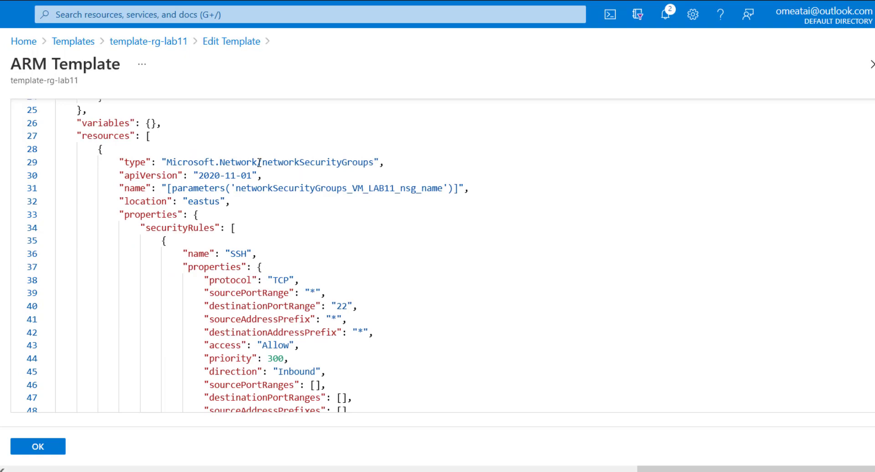
drag(262, 162, 369, 162)
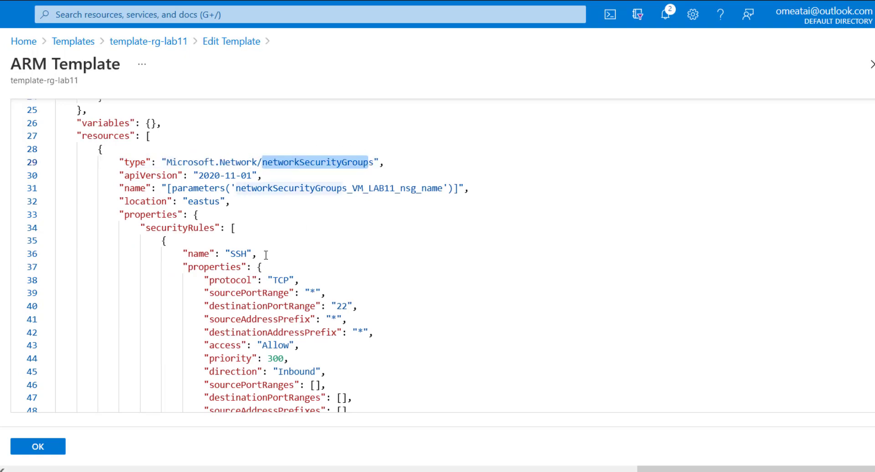
scroll(271, 292, down, 15)
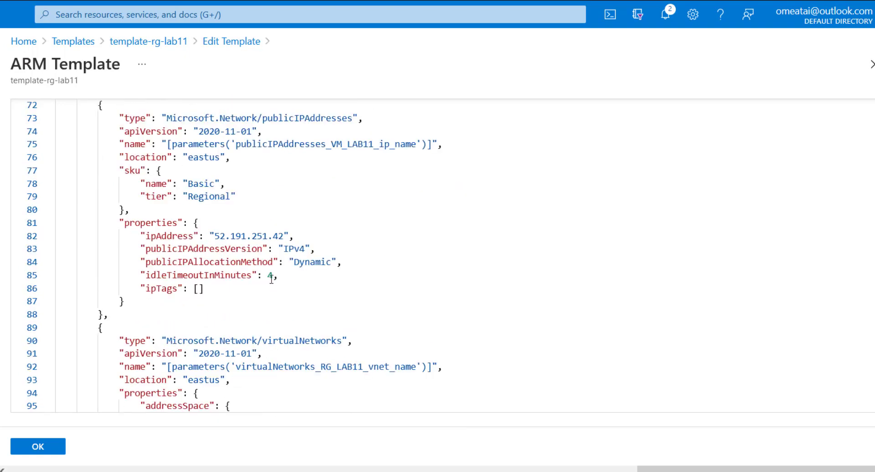
scroll(251, 194, up, 3)
drag(264, 223, 352, 222)
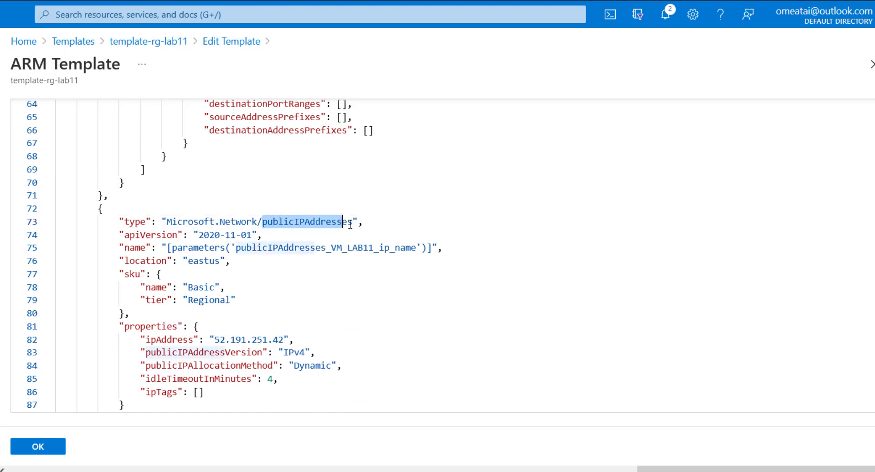
click(346, 299)
scroll(314, 295, down, 5)
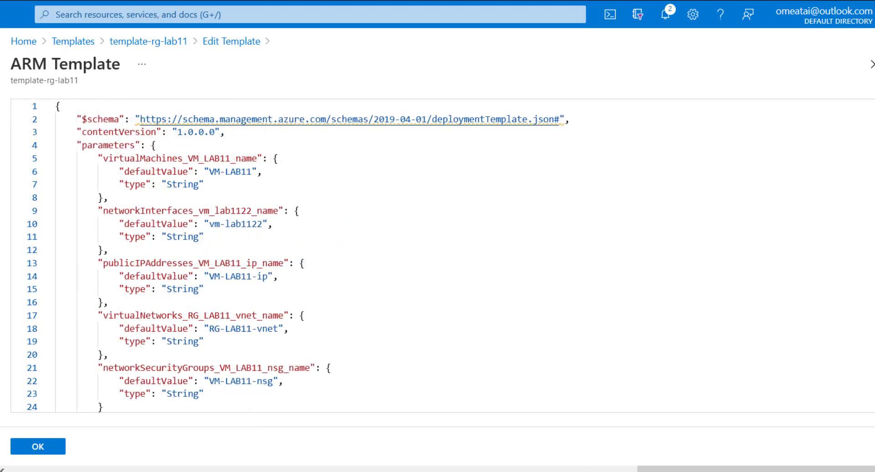
- Switch to Notepad++ to check the Change Values note in LABS.txt, and return to the ARM template in the browser
key(alt+Tab)
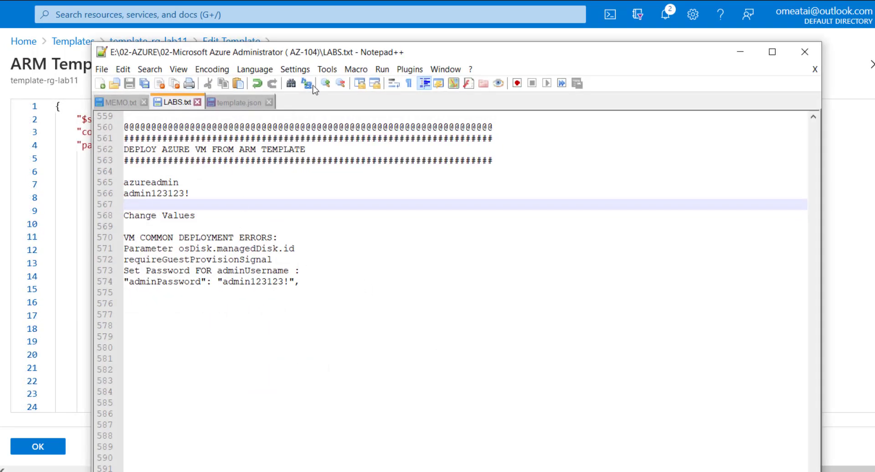
drag(496, 55, 500, 55)
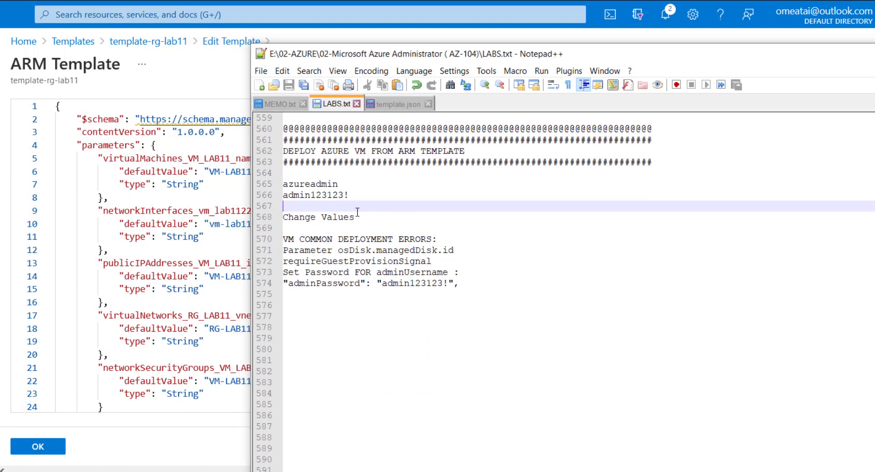
drag(356, 217, 285, 213)
click(326, 220)
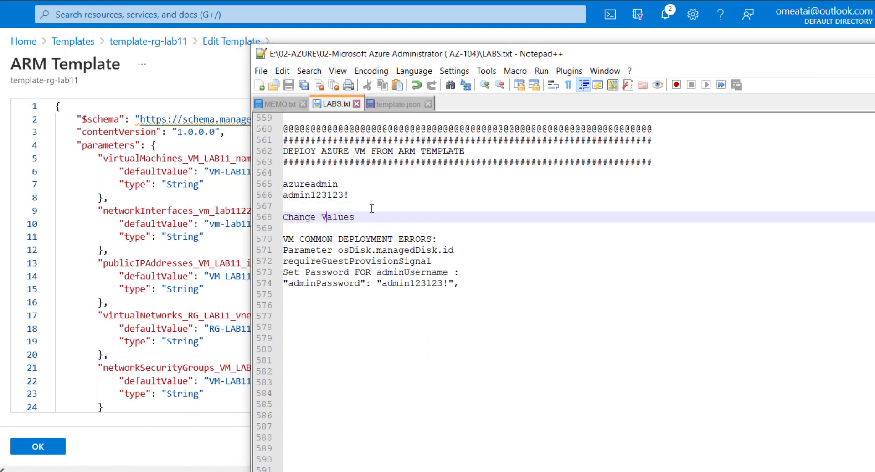
key(alt+Tab)
click(431, 206)
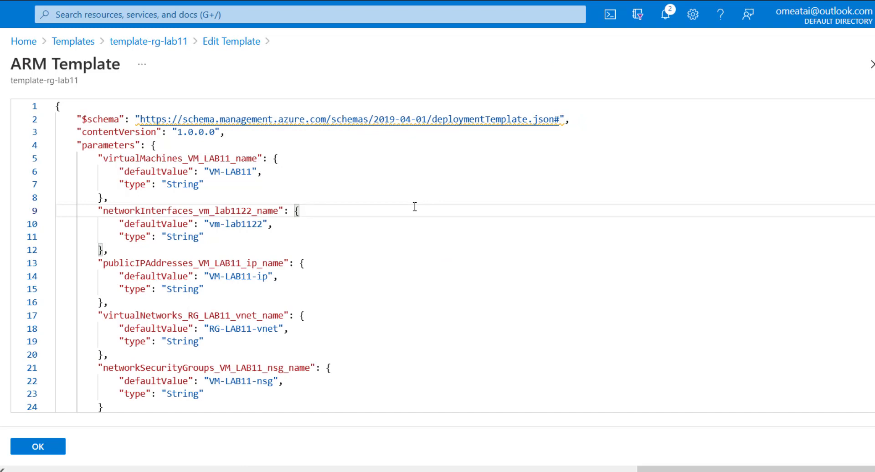
- Replace all occurrences of LAB11 with LAB12 in the ARM template, with regular expression matching enabled
key(ctrl+h)
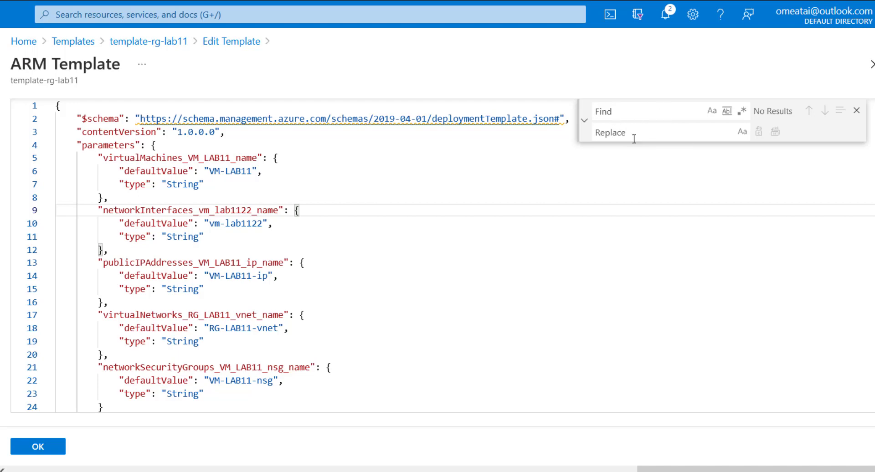
click(742, 113)
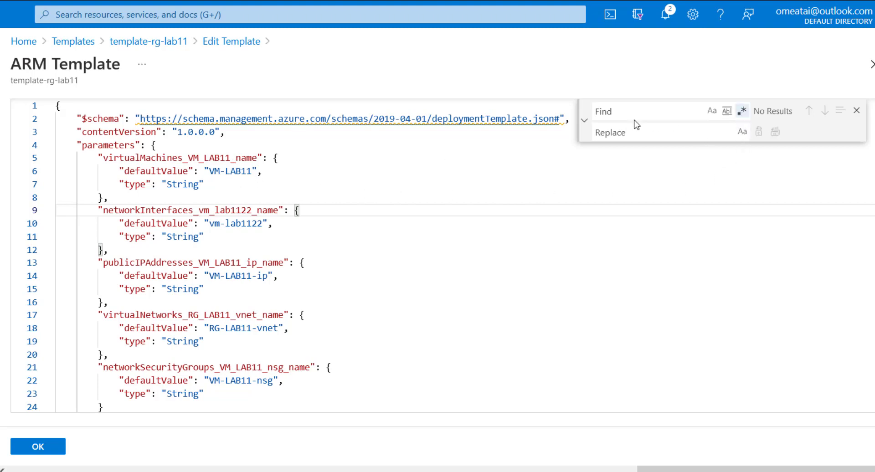
text(LA)
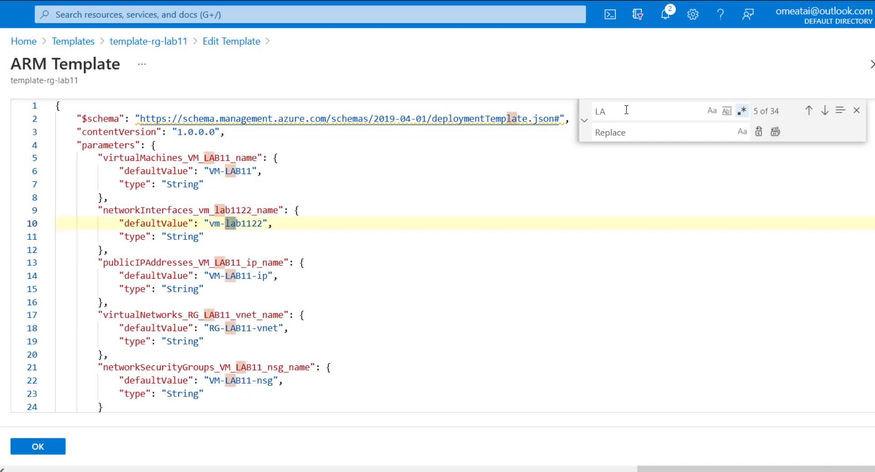
text(B11)
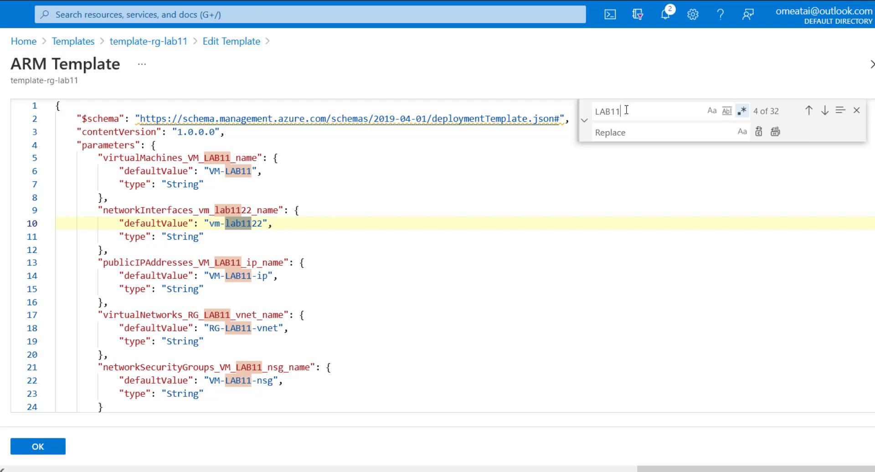
click(633, 135)
text(LAB12)
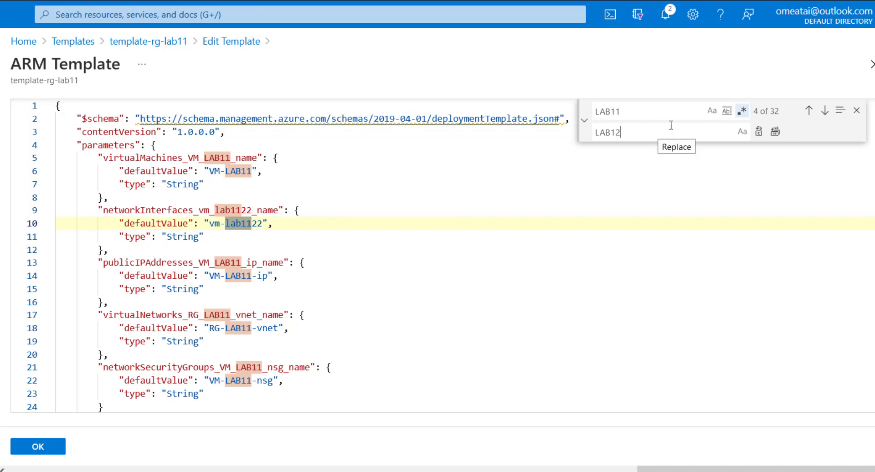
click(776, 133)
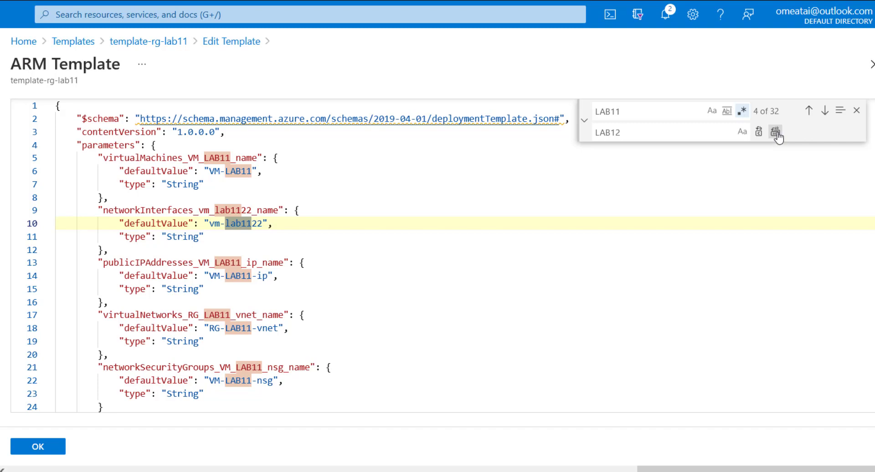
click(856, 111)
- Check the LAB12 names throughout the parameters and resources of the ARM template
click(262, 238)
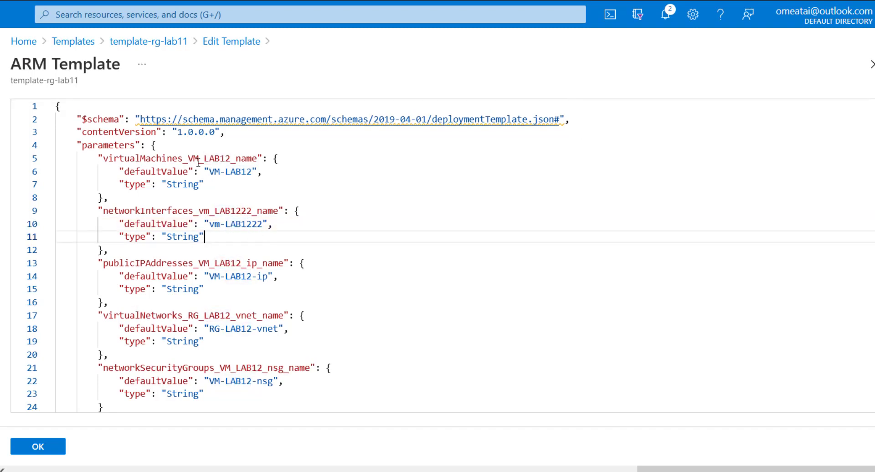
scroll(319, 232, down, 10)
scroll(322, 239, down, 13)
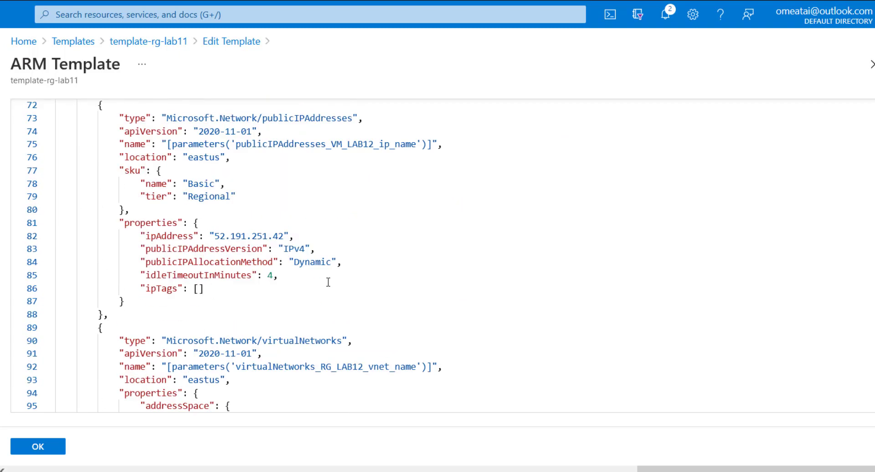
scroll(289, 274, down, 8)
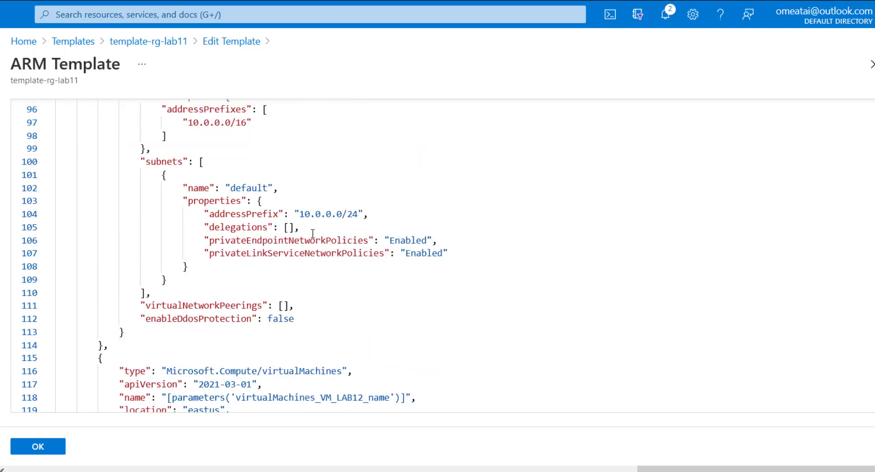
scroll(325, 316, down, 5)
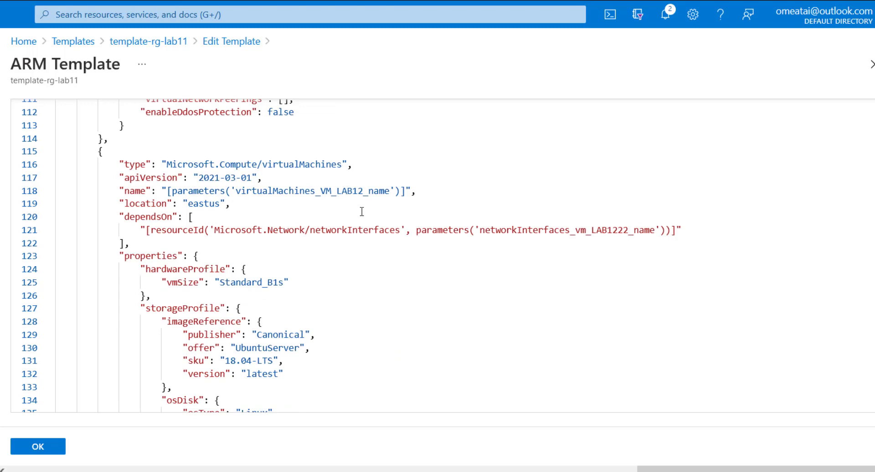
scroll(362, 212, up, 20)
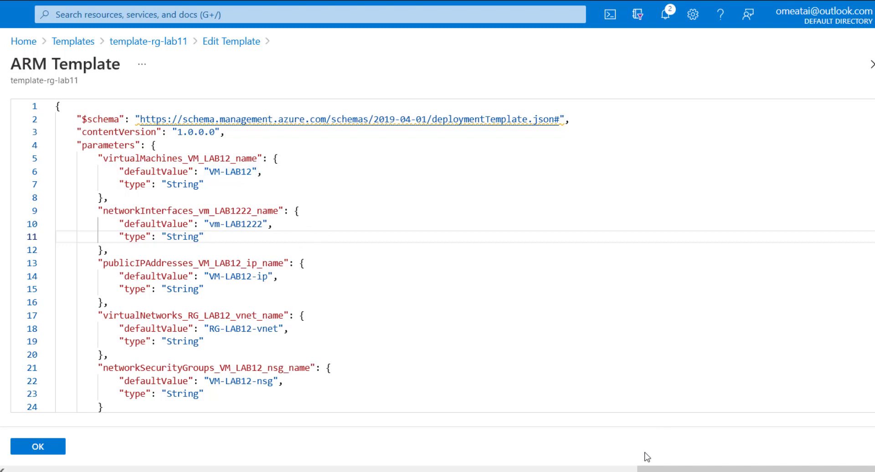
- Switch to Notepad++ and review the VM common deployment errors noted in LABS.txt
key(alt+Tab)
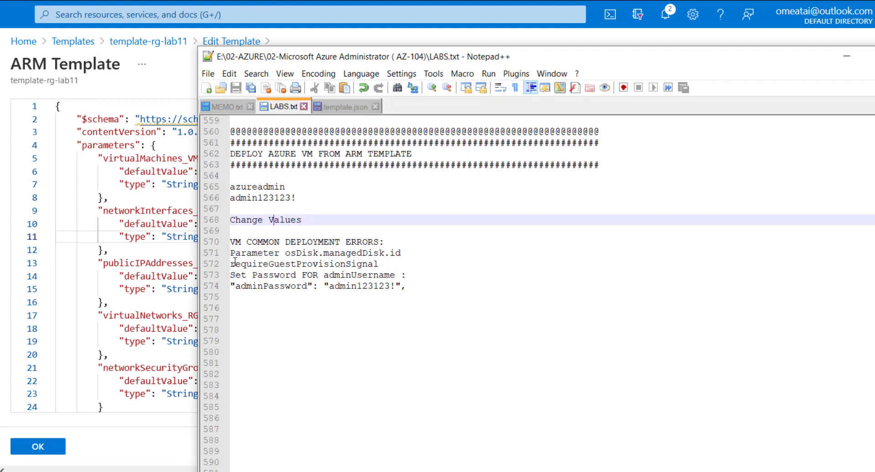
drag(231, 254, 412, 270)
click(237, 242)
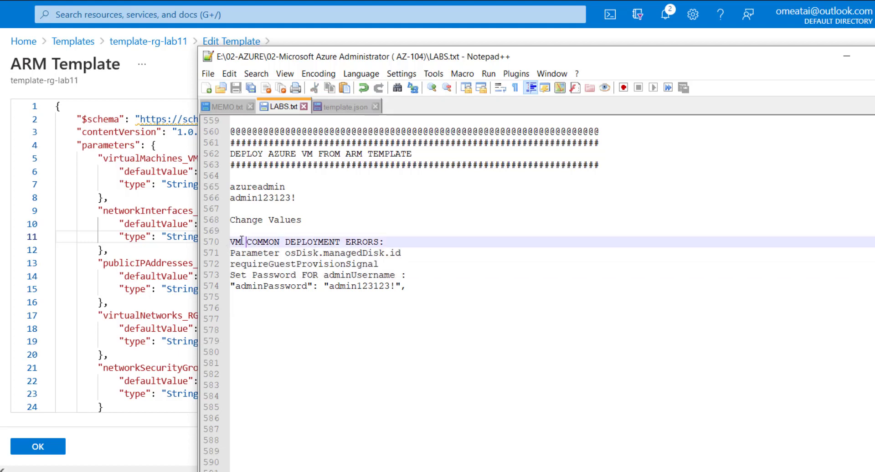
- Go through the osDisk.managedDisk.id, requireGuestProvisionSignal and adminUsername error notes in LABS.txt, and return to the ARM template in the browser
double_click(233, 242)
click(322, 241)
drag(231, 252, 410, 272)
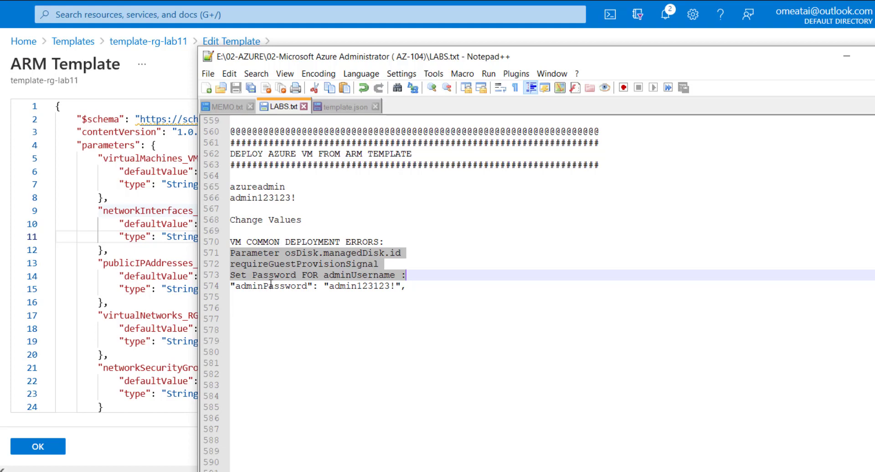
click(412, 273)
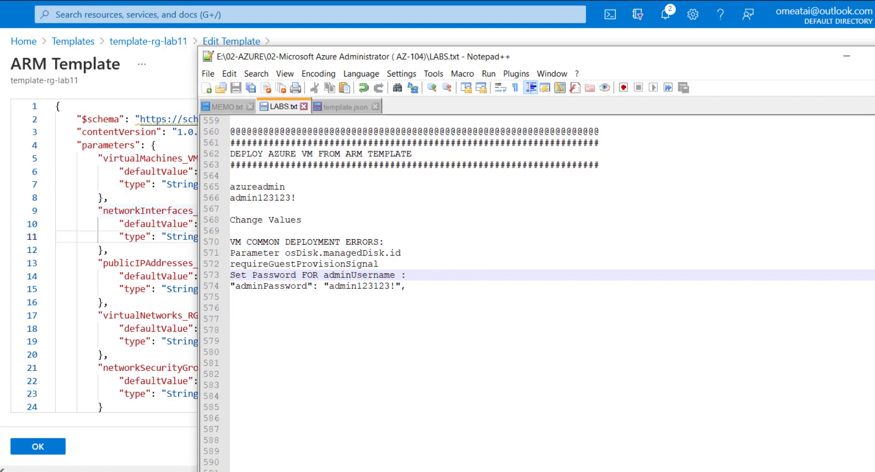
click(847, 56)
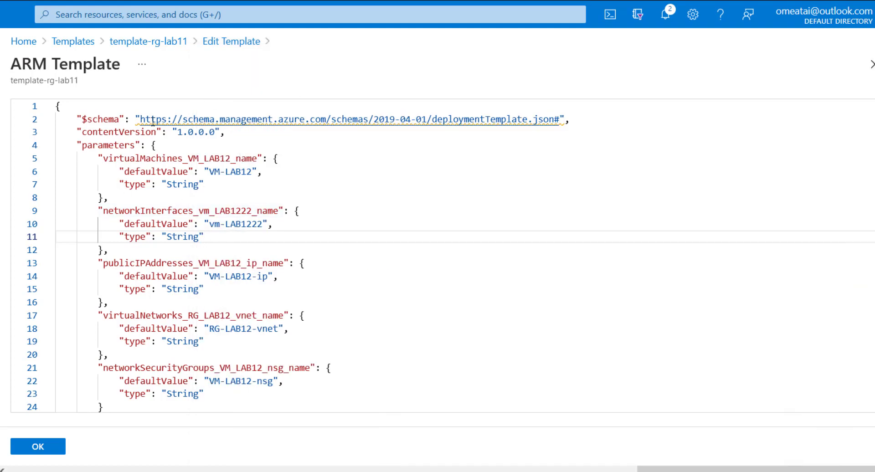
- Accept the edited ARM template, save the changes to template-rg-lab11, and return to the list of templates
click(51, 450)
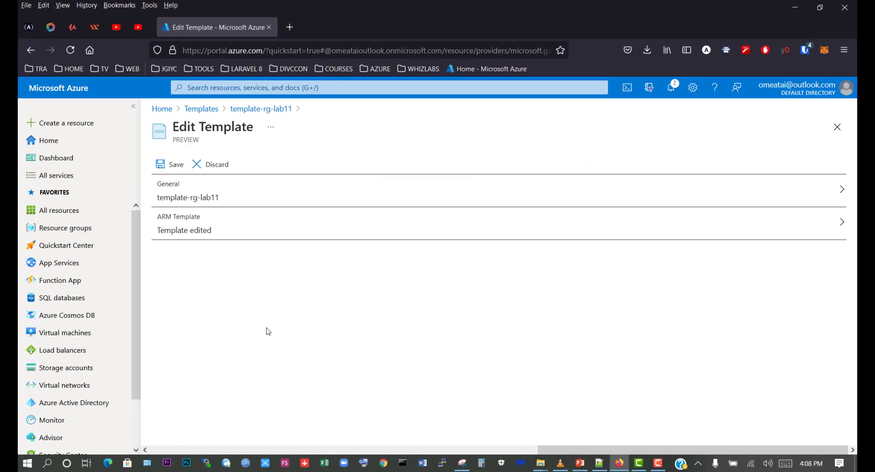
click(169, 169)
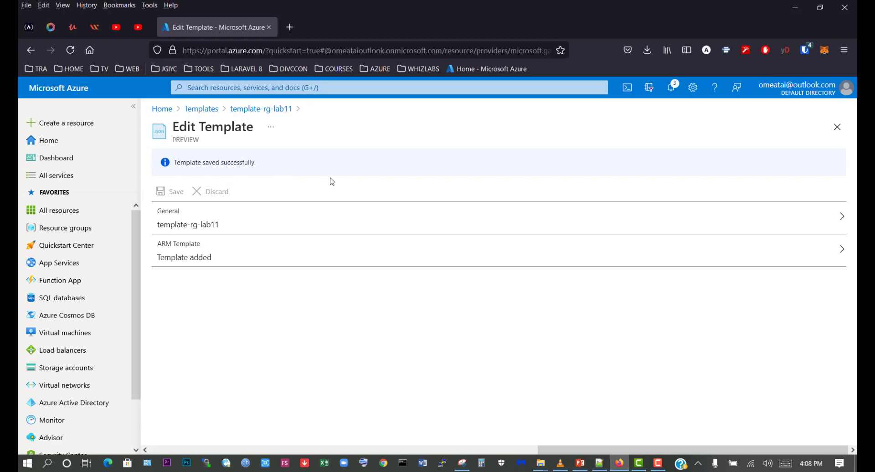
click(200, 112)
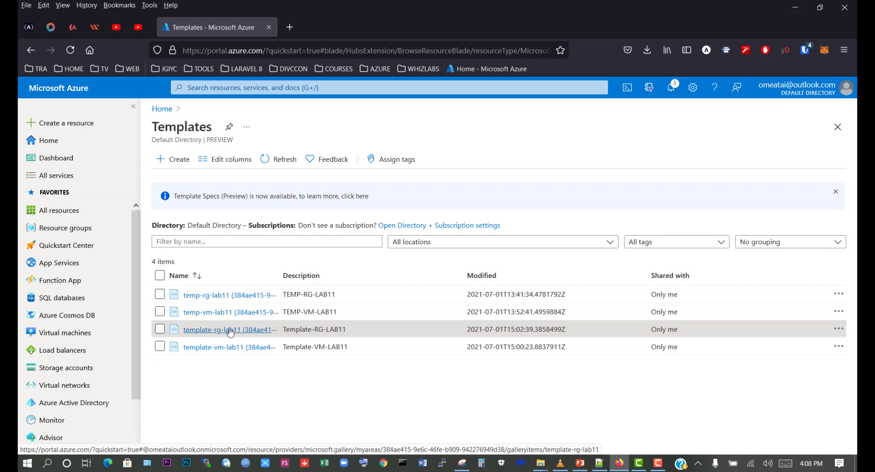
- Start a custom deployment from template-rg-lab11 and create a new resource group named RG-LAB12 for it
click(216, 329)
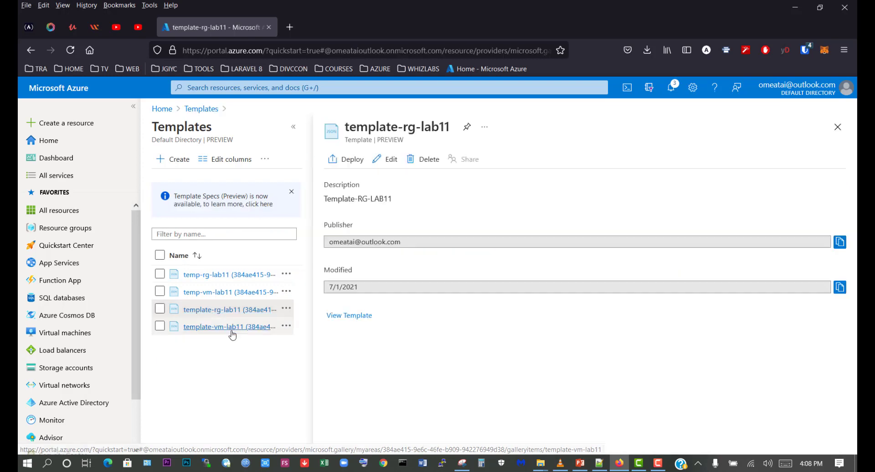
click(345, 160)
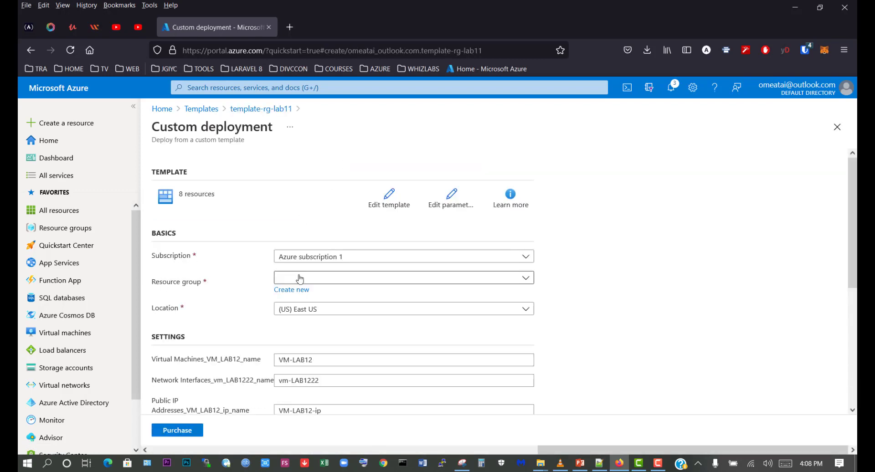
click(299, 278)
click(257, 277)
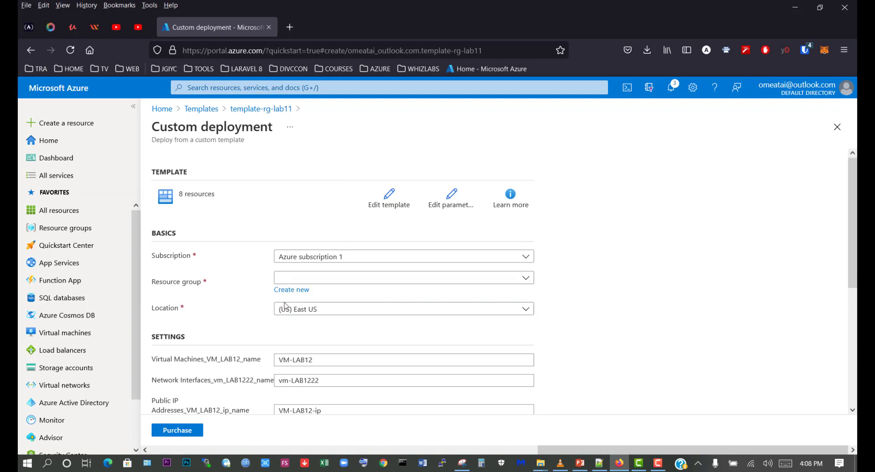
click(306, 278)
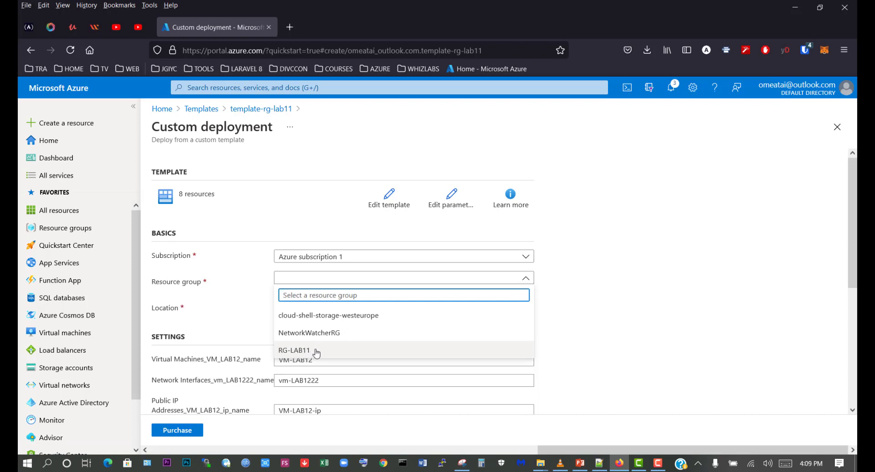
click(250, 280)
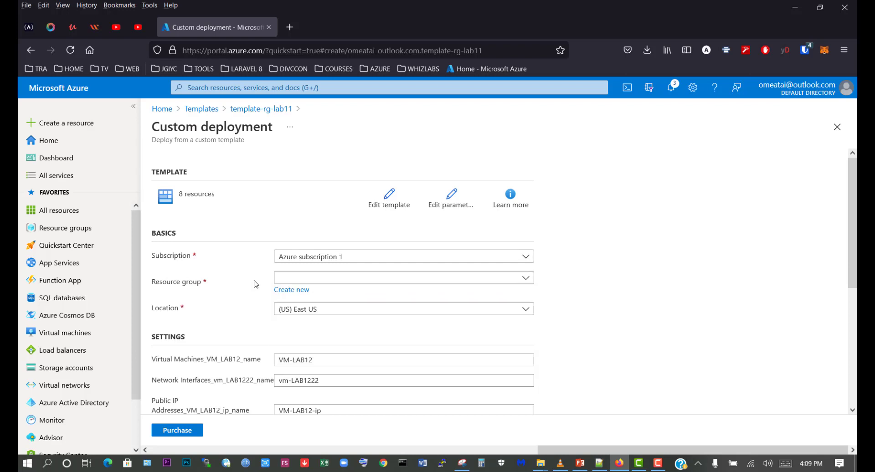
click(291, 292)
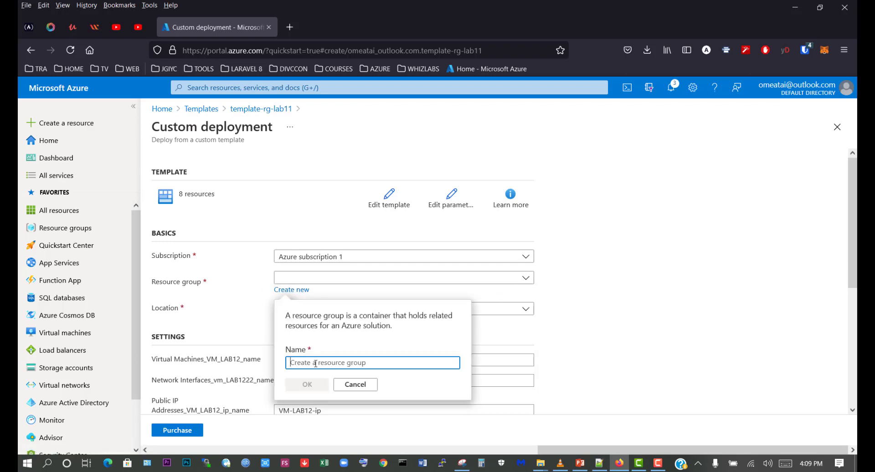
text(RG-)
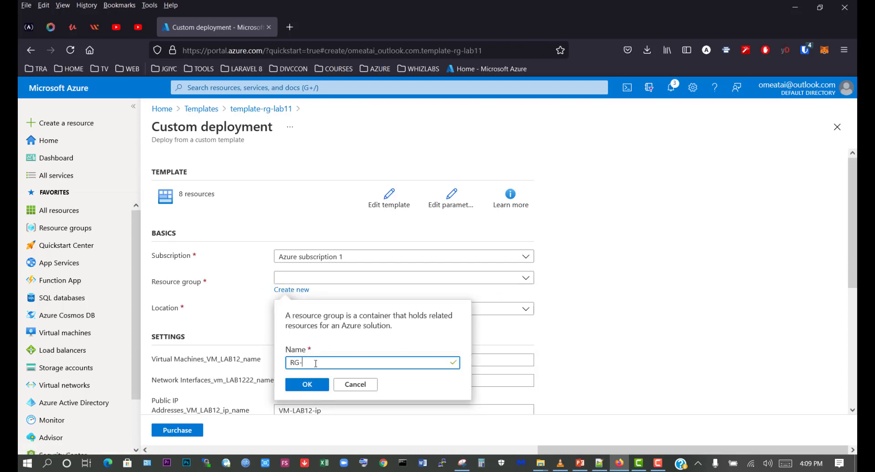
text(LAB12)
click(310, 385)
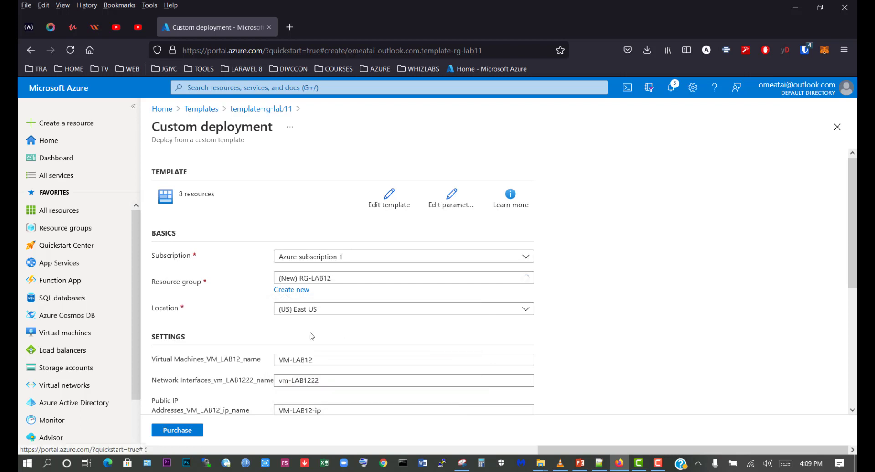
- Check the custom deployment's settings and its template code for the LAB12 names, and return to the deployment form
scroll(319, 342, down, 2)
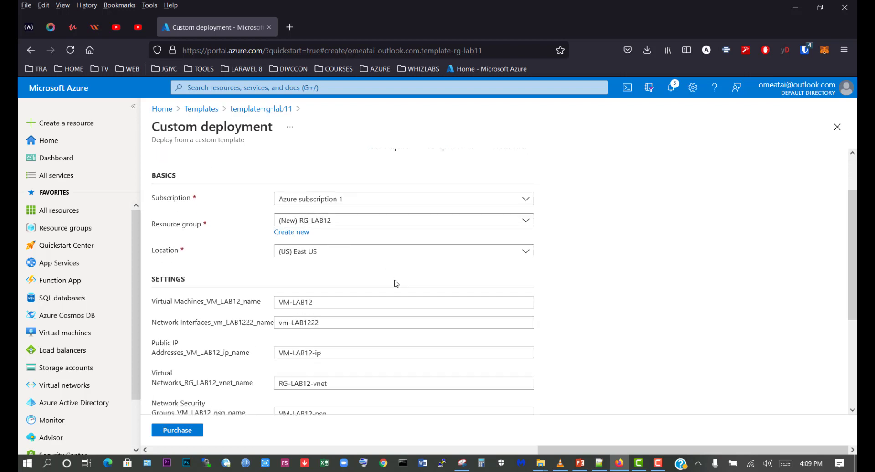
scroll(396, 283, up, 2)
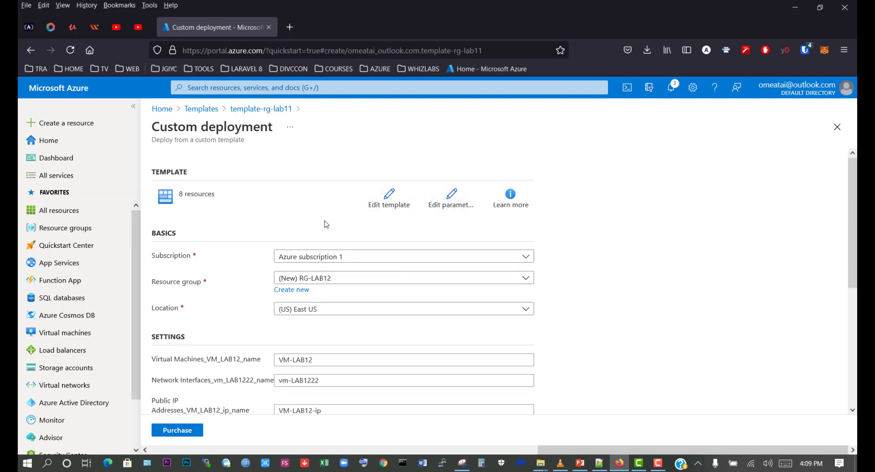
click(411, 206)
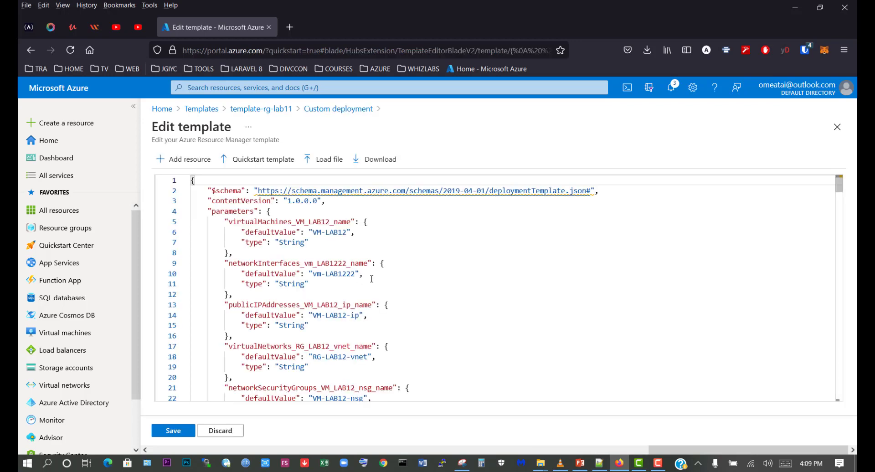
scroll(405, 288, down, 15)
scroll(405, 289, up, 7)
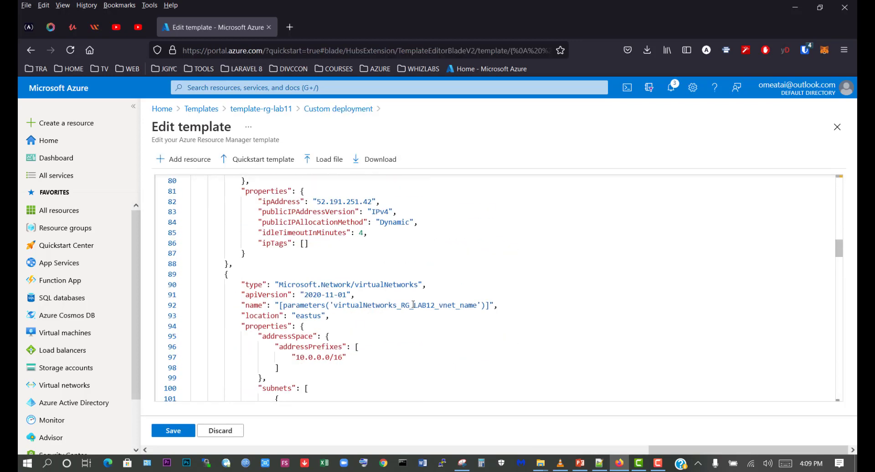
click(836, 128)
- Agree to the terms and conditions and purchase the custom deployment to RG-LAB12
scroll(274, 292, down, 3)
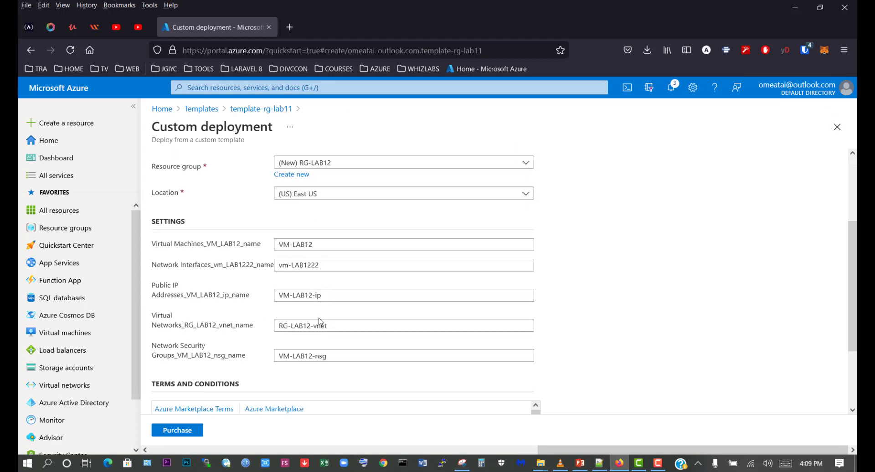
scroll(574, 307, down, 2)
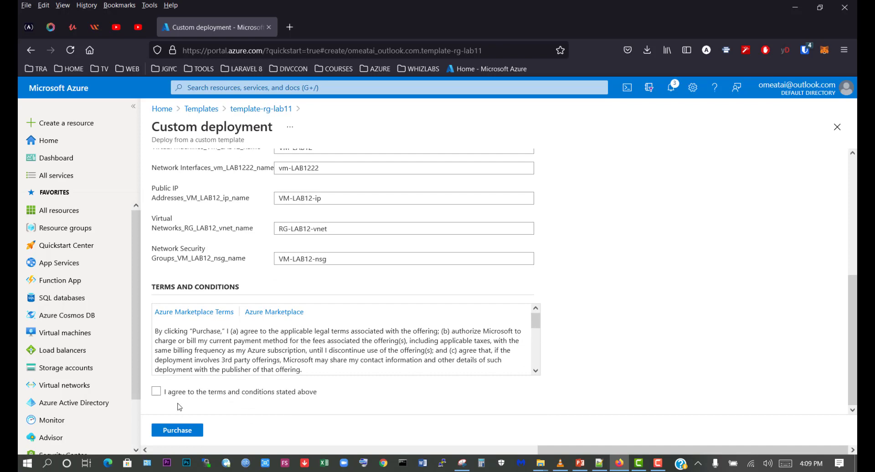
click(157, 391)
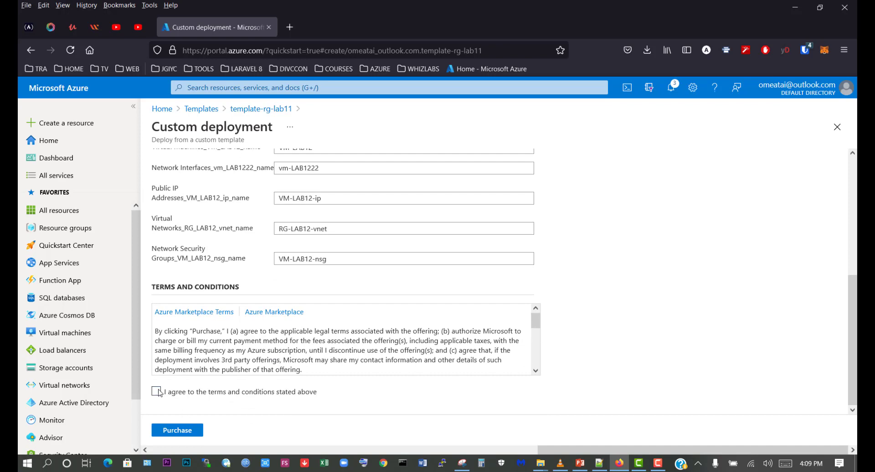
click(187, 430)
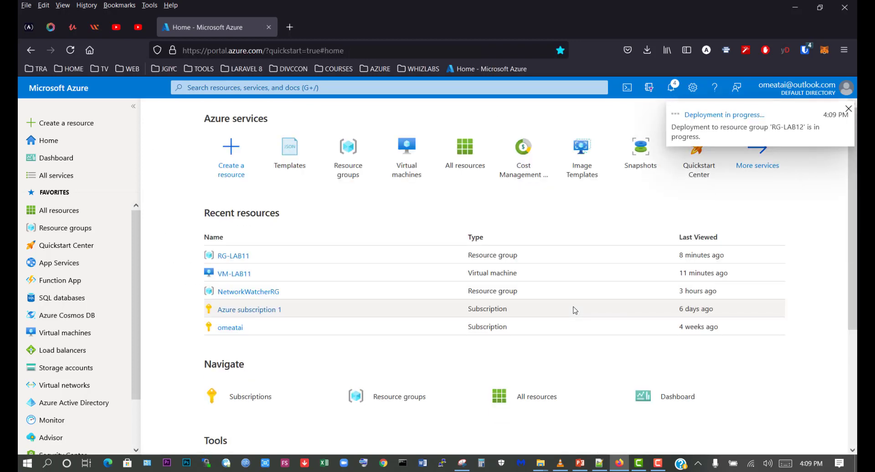
- Open the RG-LAB12 deployment from the notifications and examine its error details
click(675, 90)
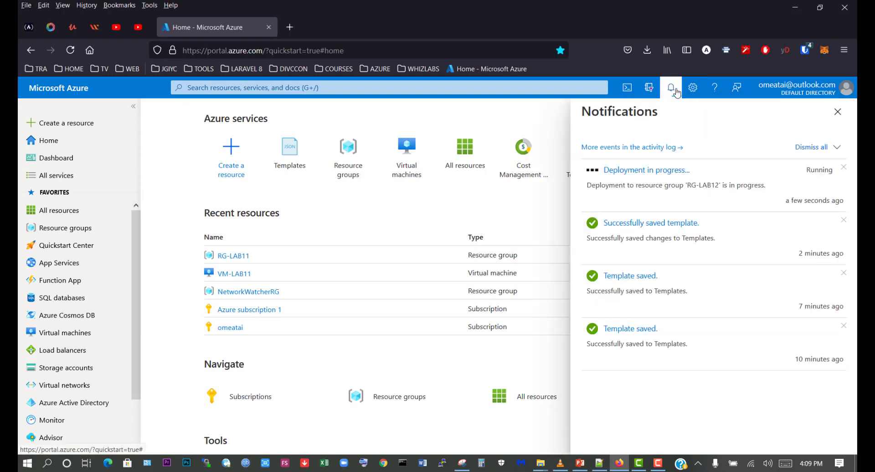
click(647, 171)
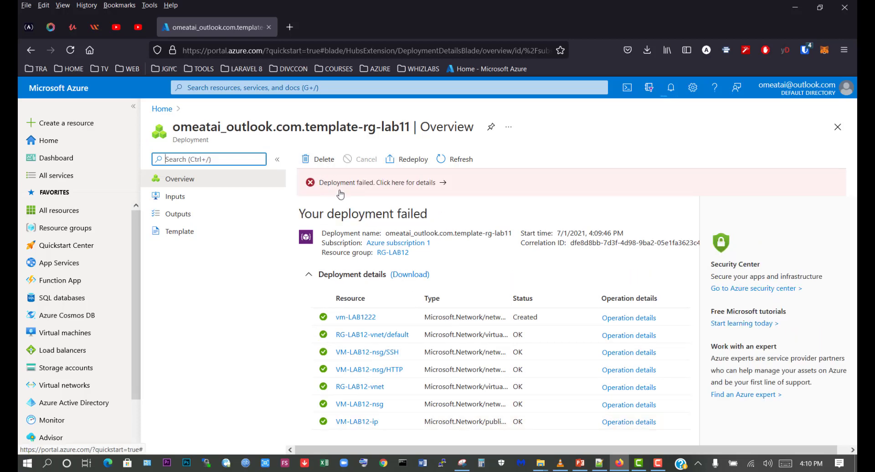
click(436, 183)
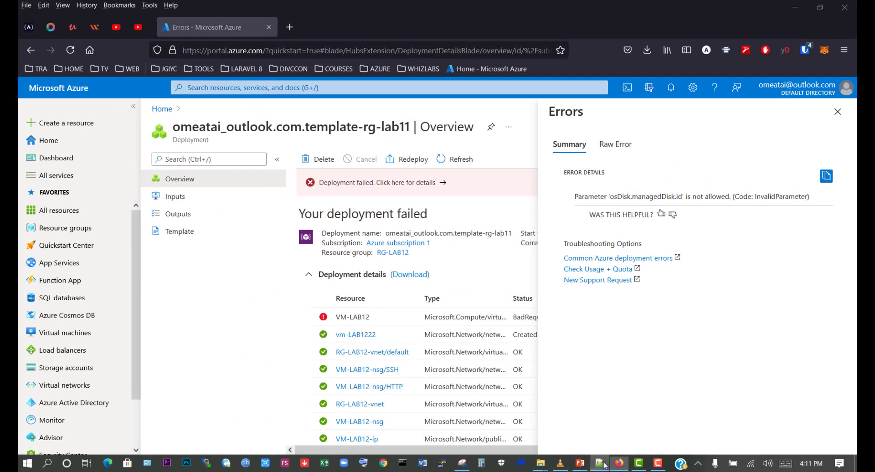
- Switch to Notepad++ and compare the deployment error with the VM common deployment errors listed in LABS.txt
click(574, 470)
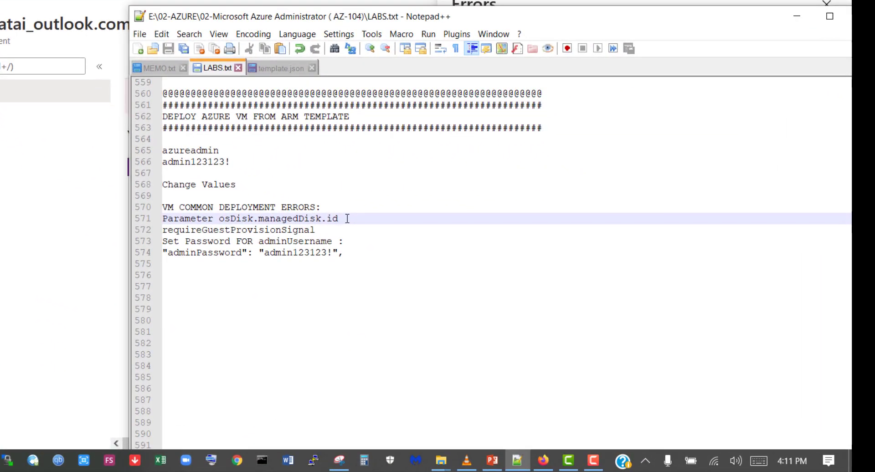
drag(459, 276, 366, 276)
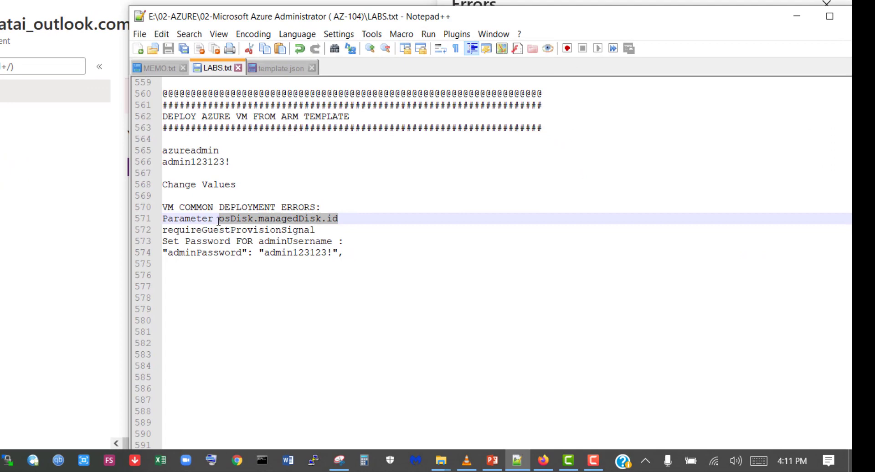
drag(218, 220, 163, 219)
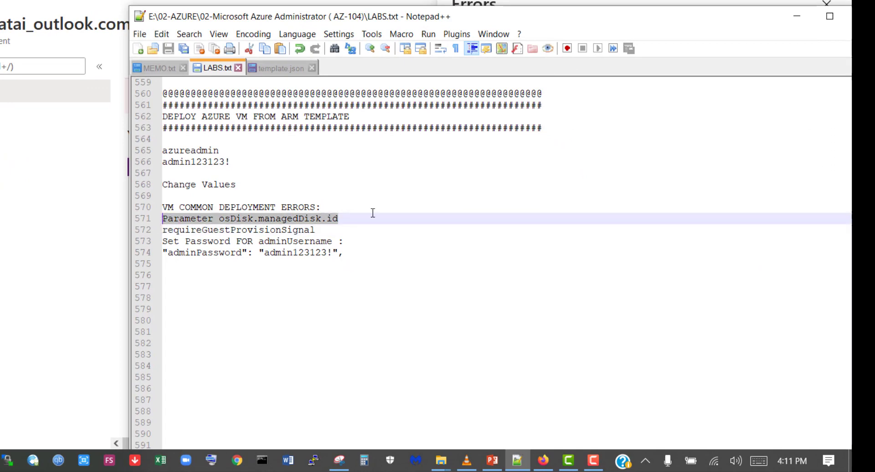
click(337, 221)
click(320, 229)
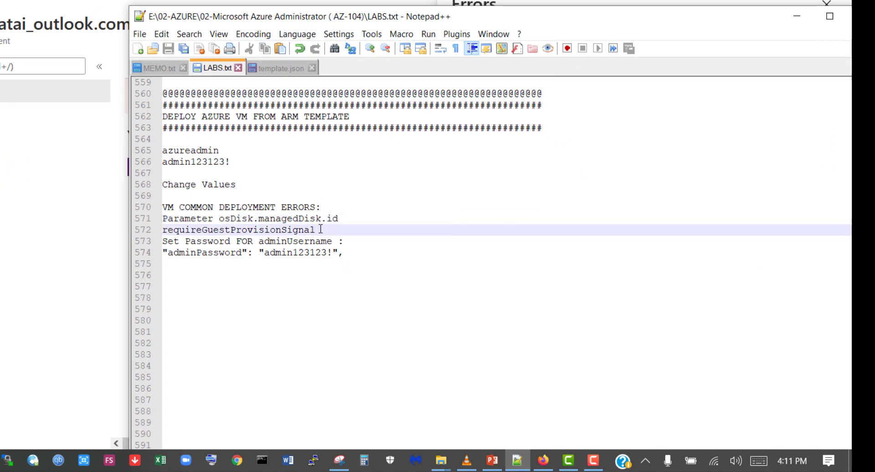
drag(320, 229, 156, 234)
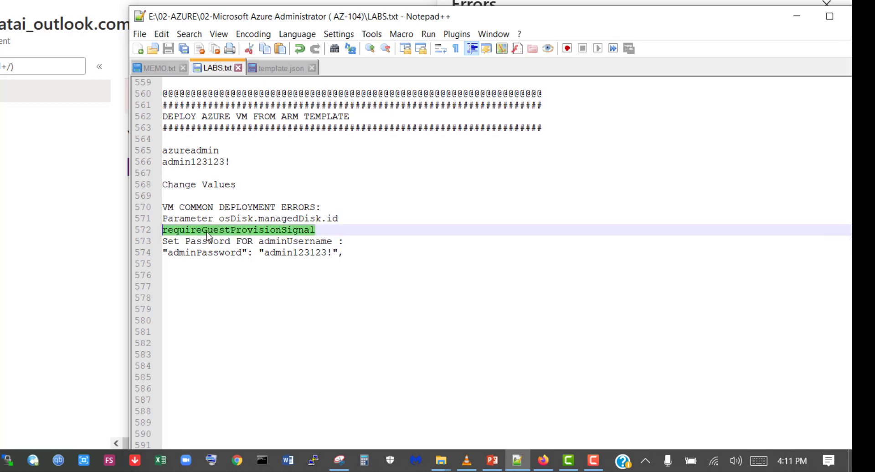
click(355, 232)
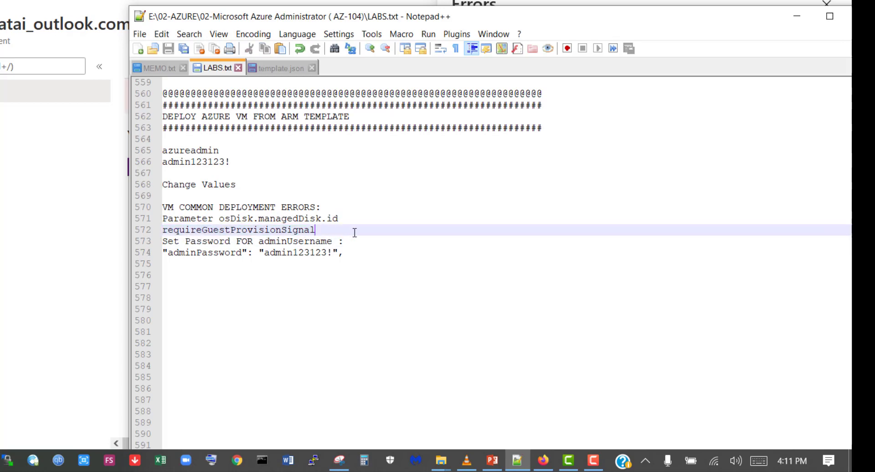
drag(355, 244, 163, 242)
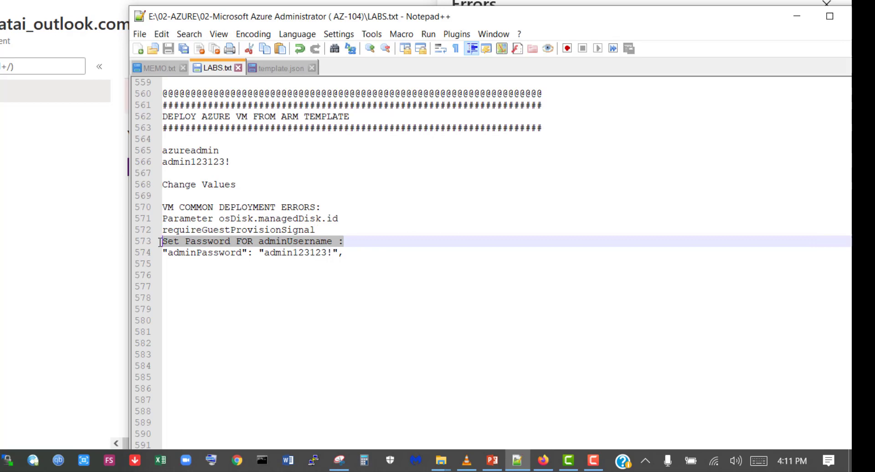
click(304, 244)
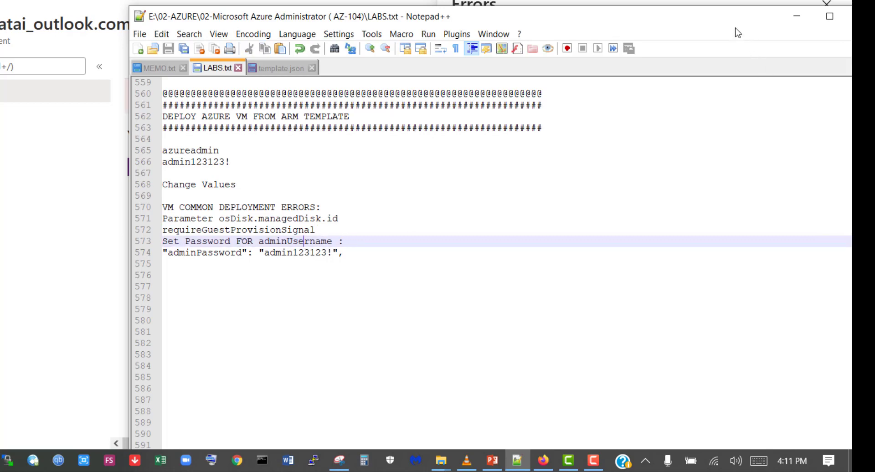
- Copy managedDisk from the osDisk.managedDisk.id line in LABS.txt and switch back to the Azure portal in Firefox
drag(676, 20, 603, 25)
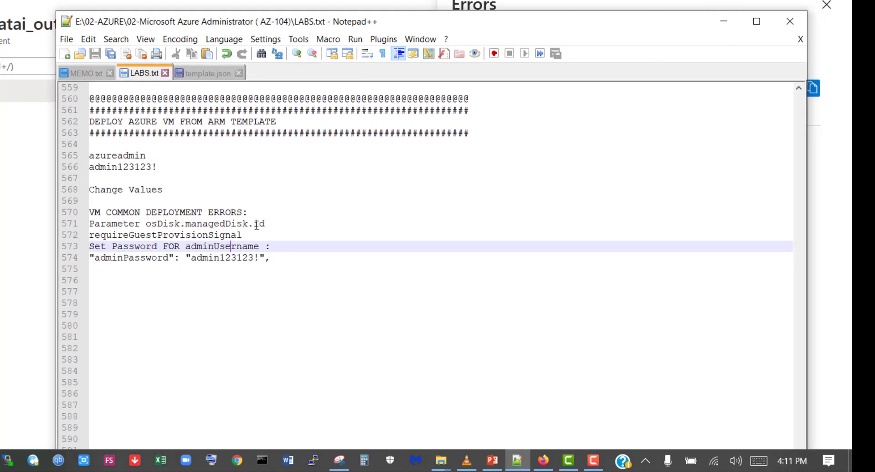
drag(248, 223, 183, 223)
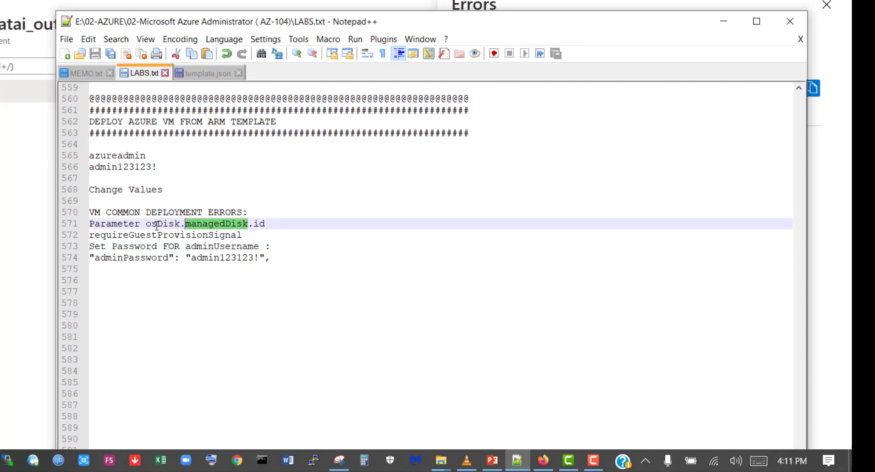
right_click(222, 224)
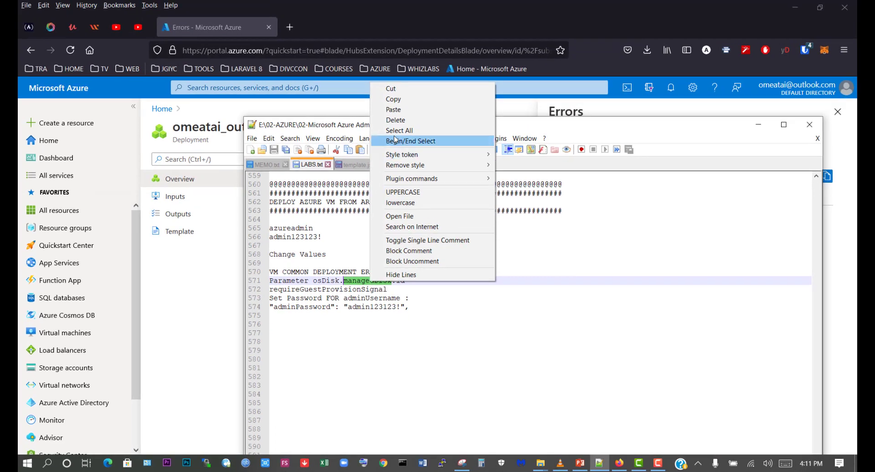
click(393, 99)
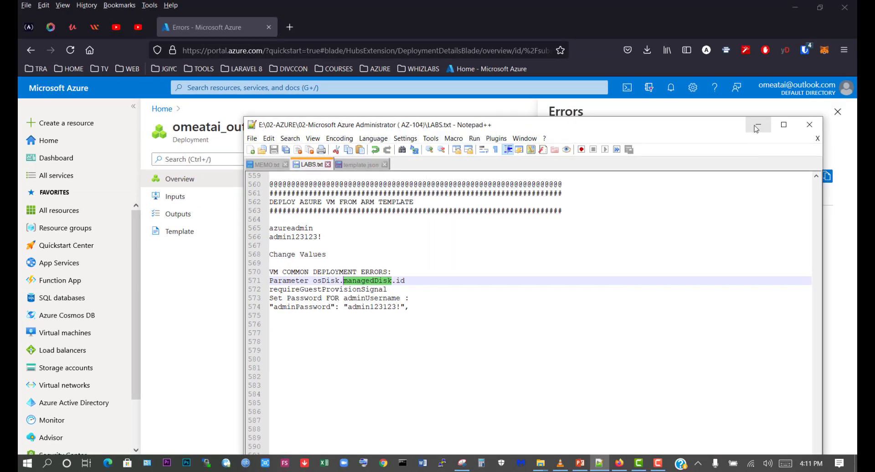
key(alt+Tab)
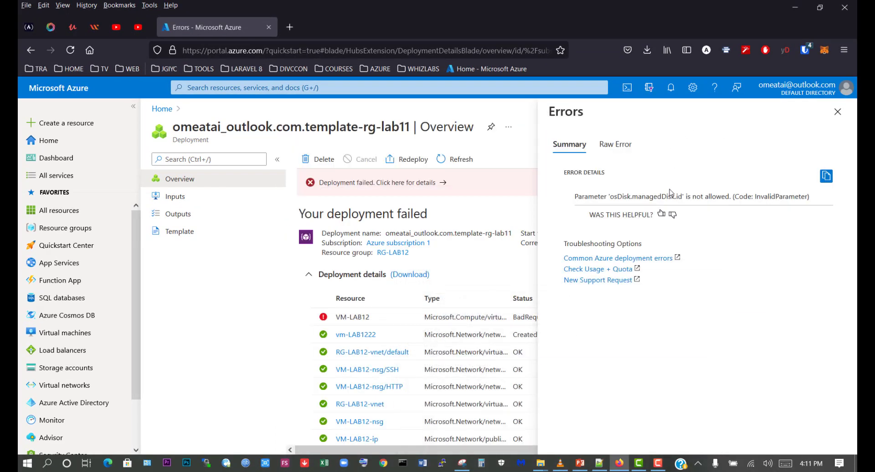
- Close the deployment error details and open the RG-LAB12 resource group to examine its deployed resources
click(836, 112)
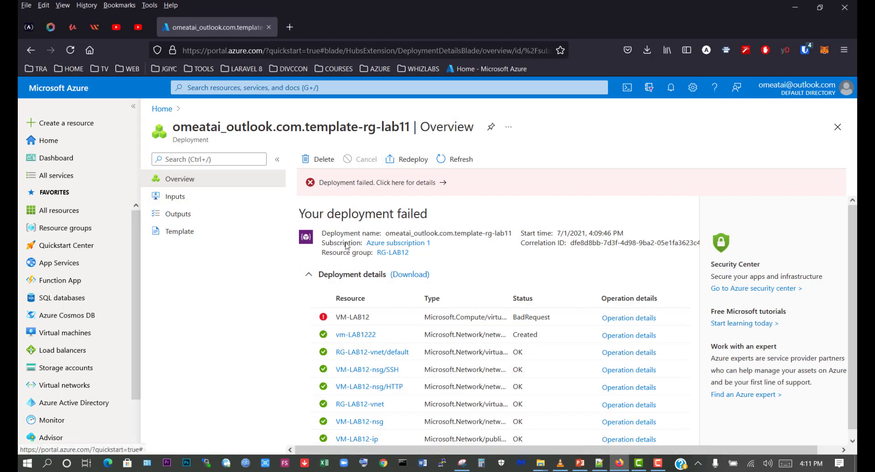
click(61, 228)
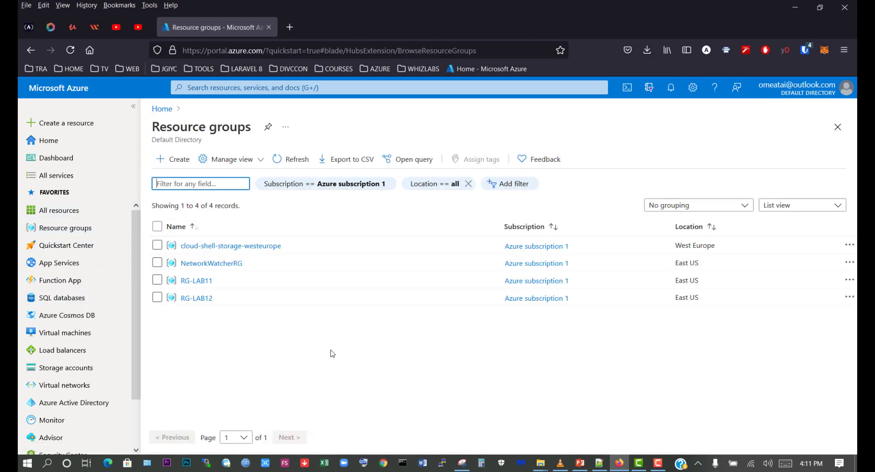
click(196, 299)
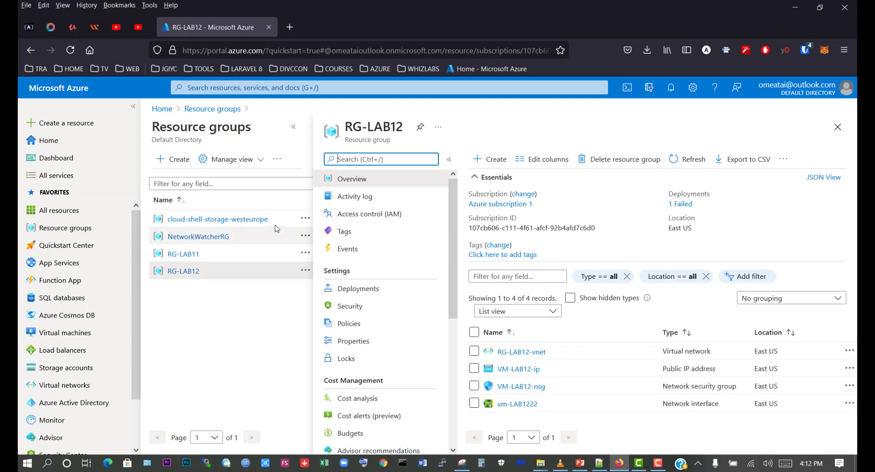
- Search the portal for templates and open the ARM template code of template-vm-lab11 for editing
click(233, 87)
click(203, 140)
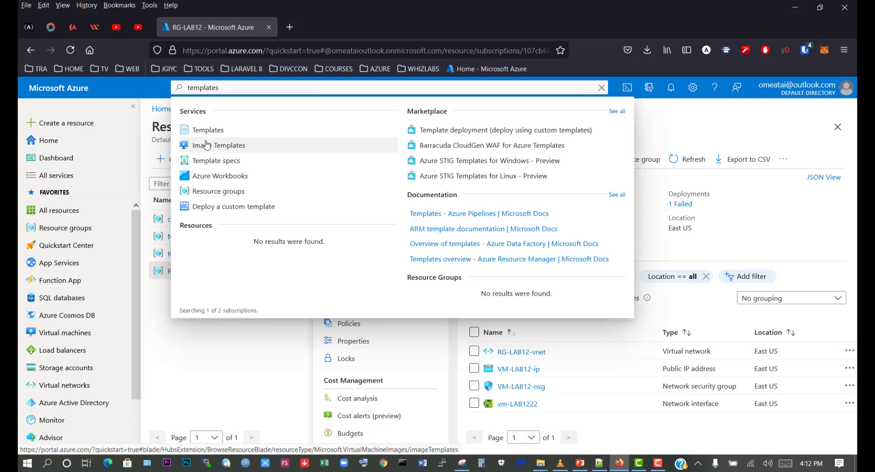
click(213, 135)
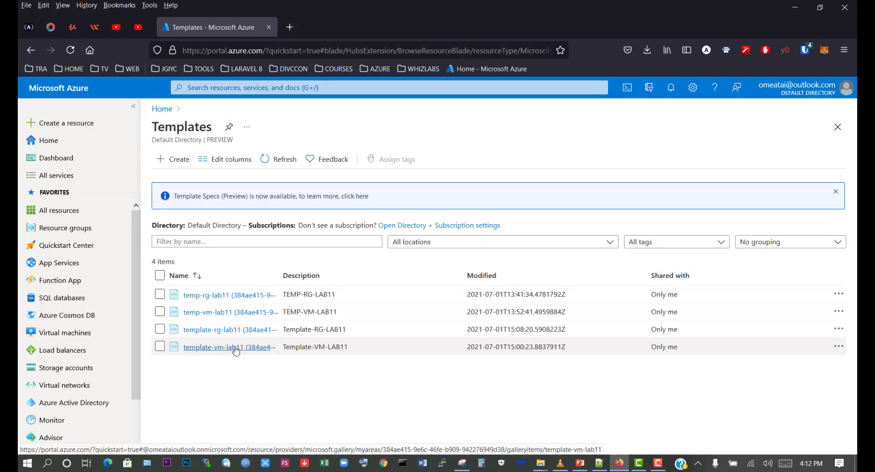
click(236, 349)
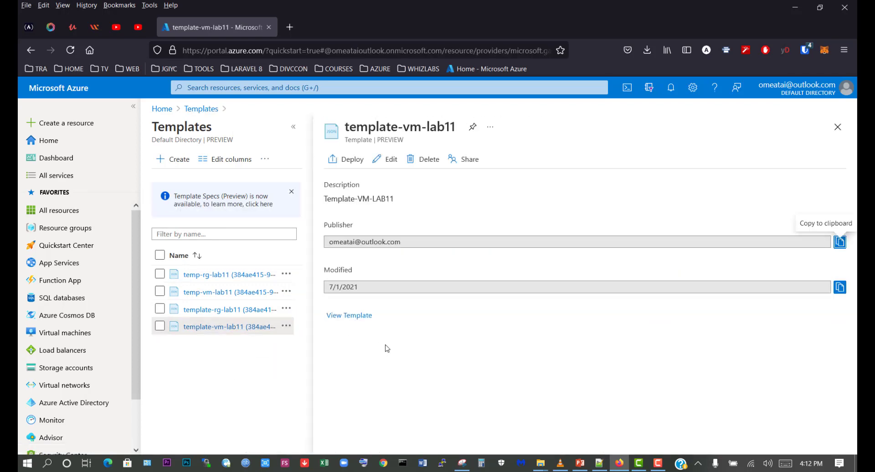
click(391, 160)
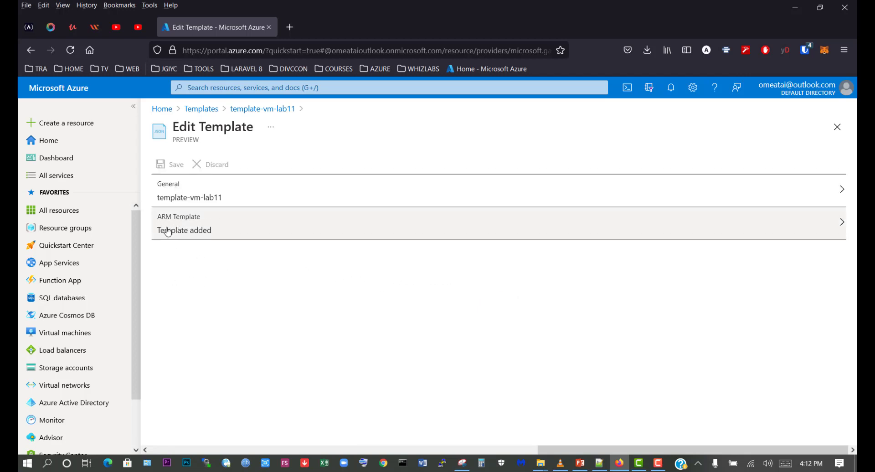
click(191, 233)
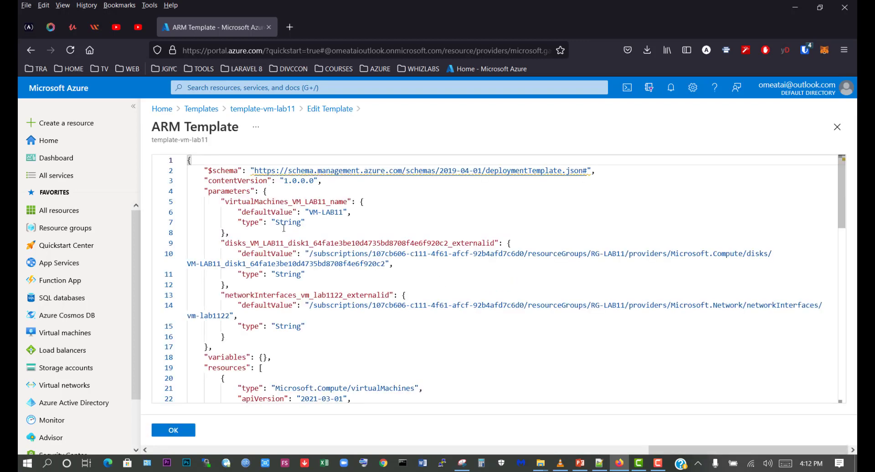
- Replace every occurrence of LAB11 with LAB12 in the template-vm-lab11 ARM template code
scroll(386, 251, down, 10)
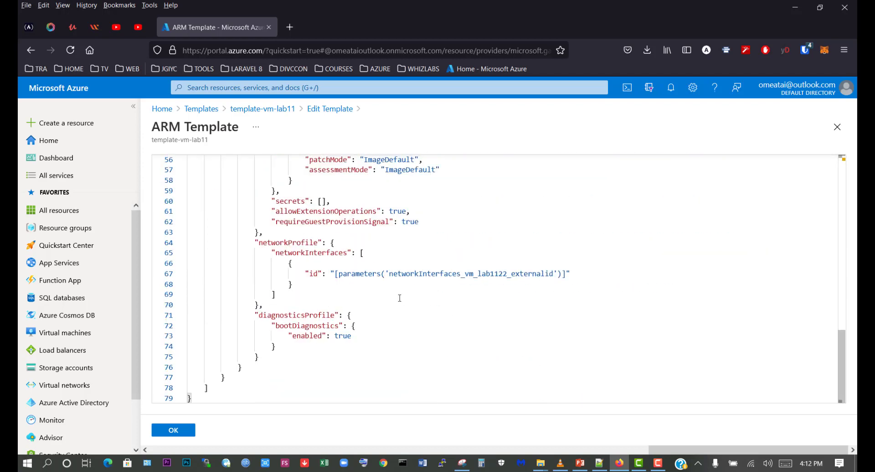
scroll(400, 298, up, 10)
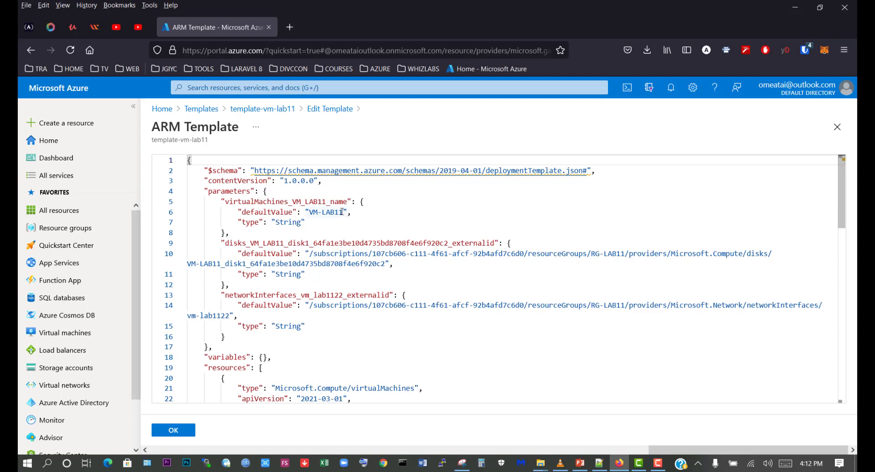
drag(342, 212, 322, 212)
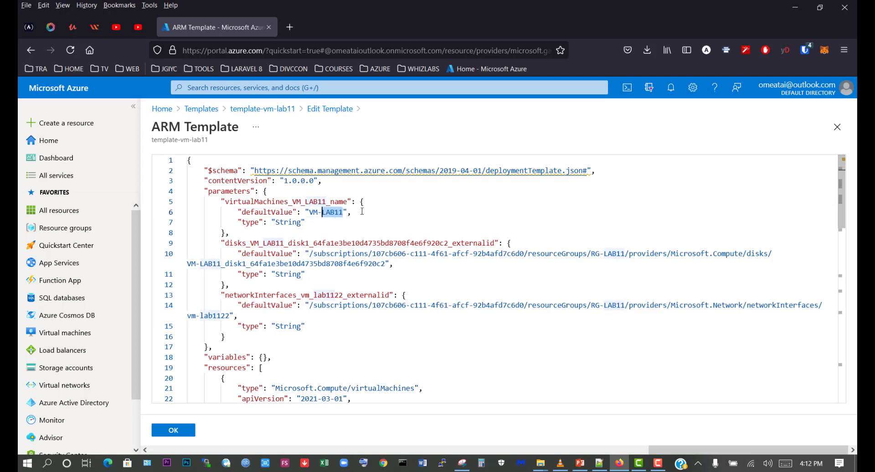
click(375, 204)
click(584, 222)
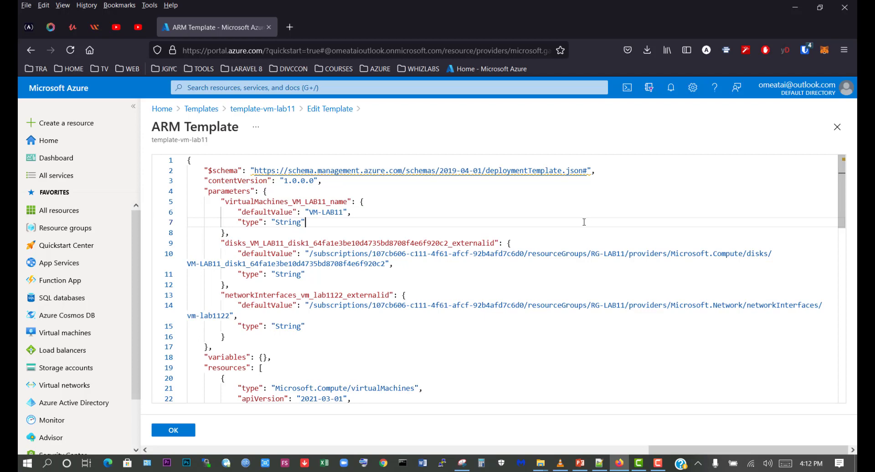
key(ctrl+h)
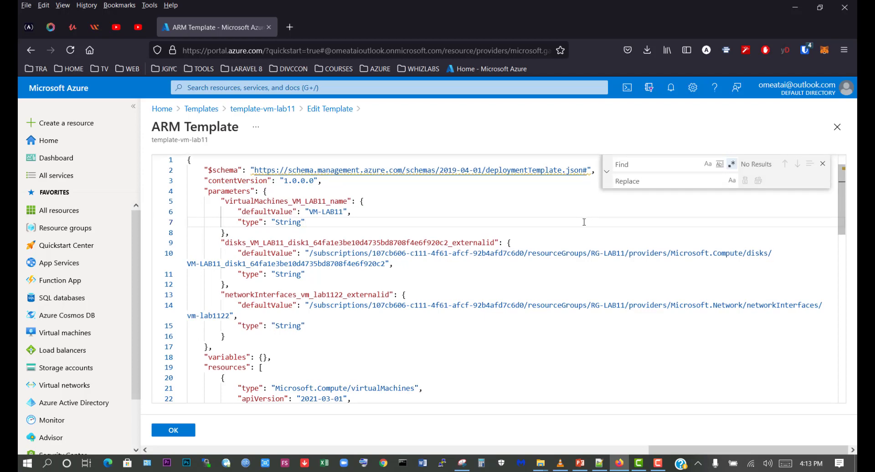
text(L)
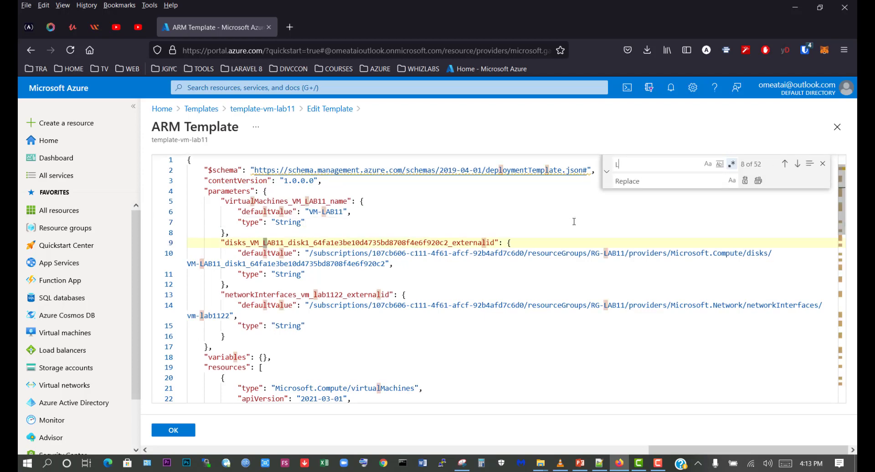
text(AB)
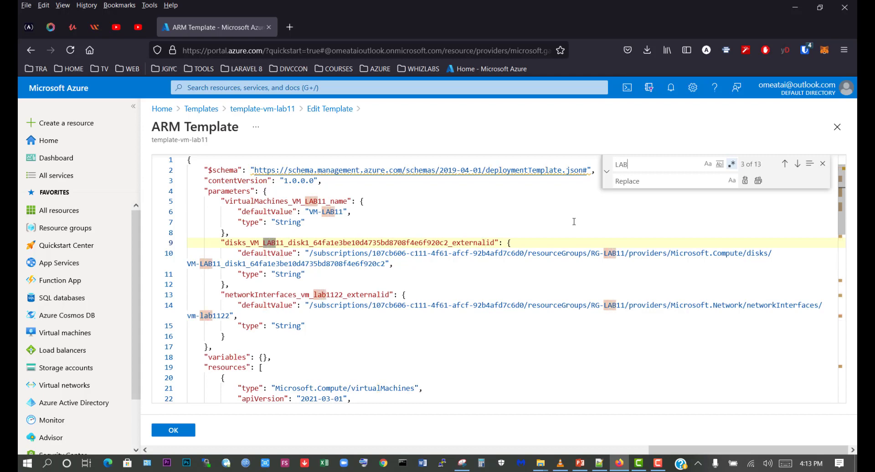
text(11)
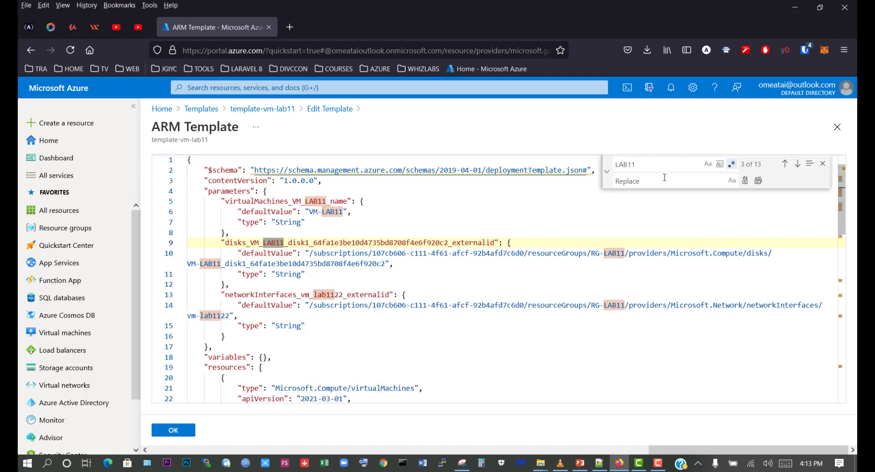
click(732, 165)
text(LAB12)
click(758, 182)
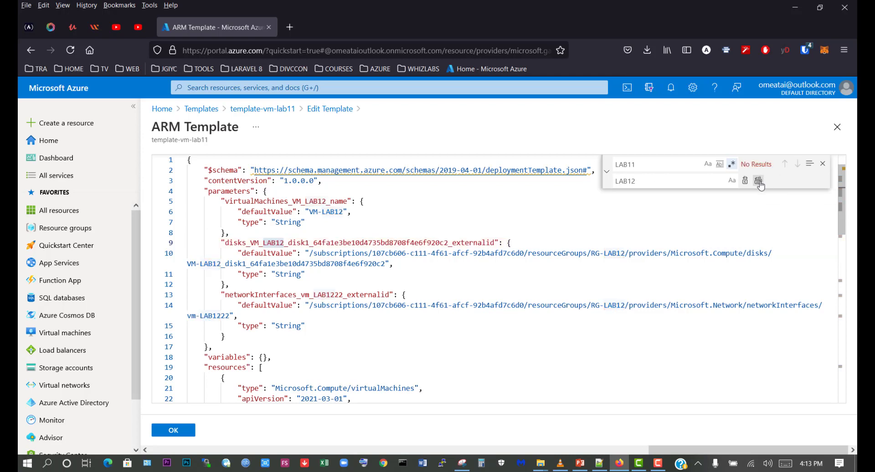
click(822, 163)
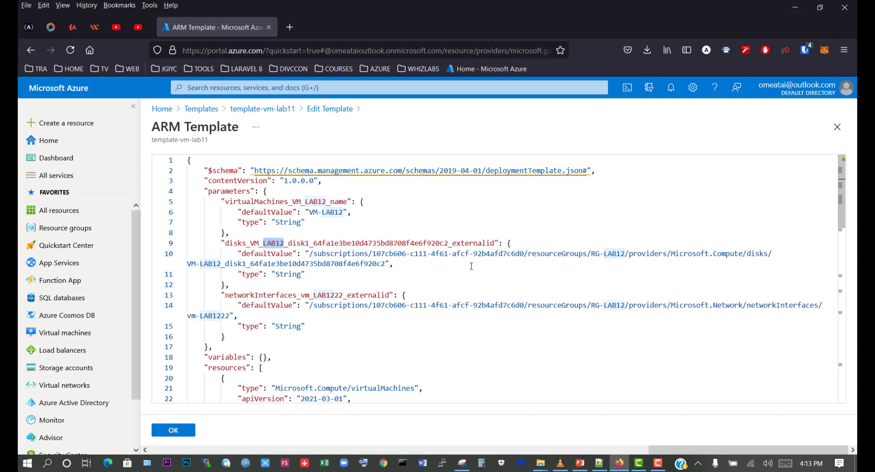
- Switch to Notepad++, copy managedDisk from the osDisk.managedDisk.id line in LABS.txt, and return to the ARM template
click(599, 463)
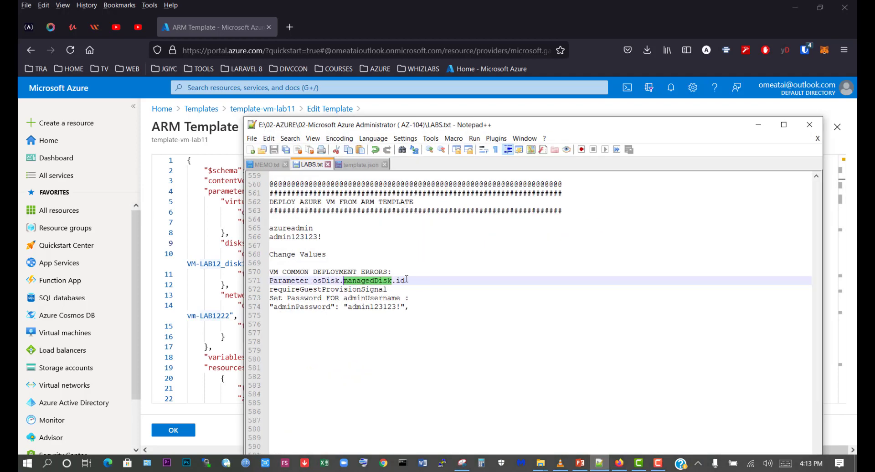
click(365, 281)
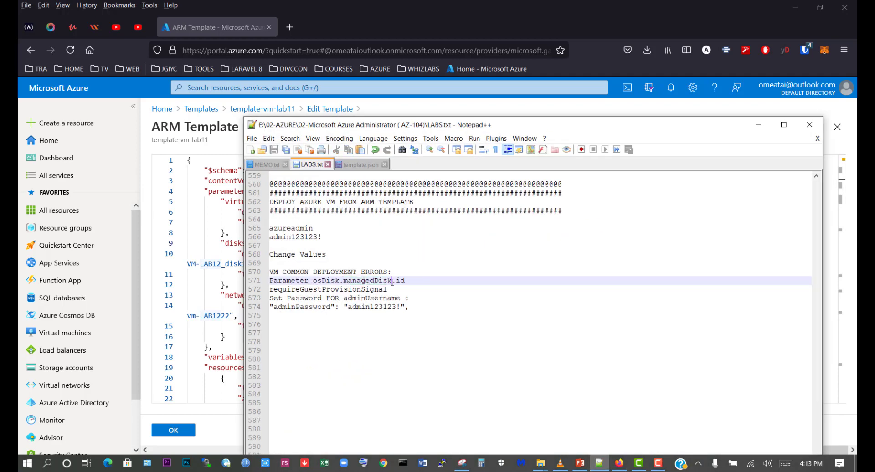
drag(391, 282, 345, 281)
right_click(345, 282)
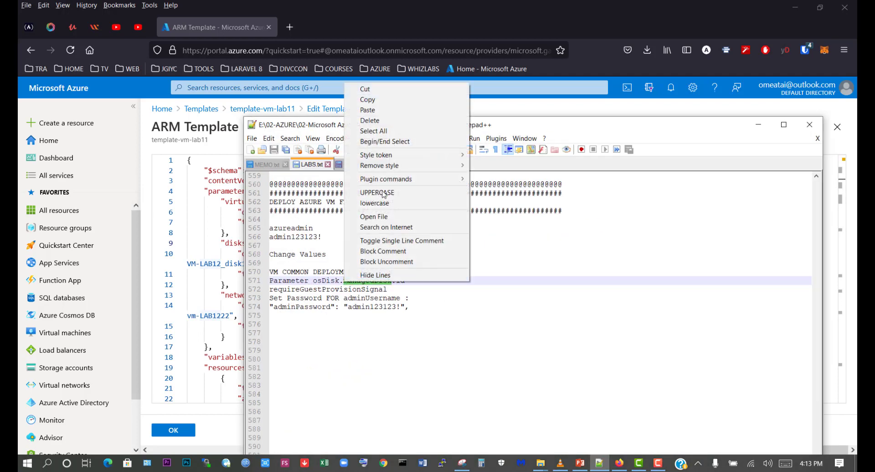
click(364, 98)
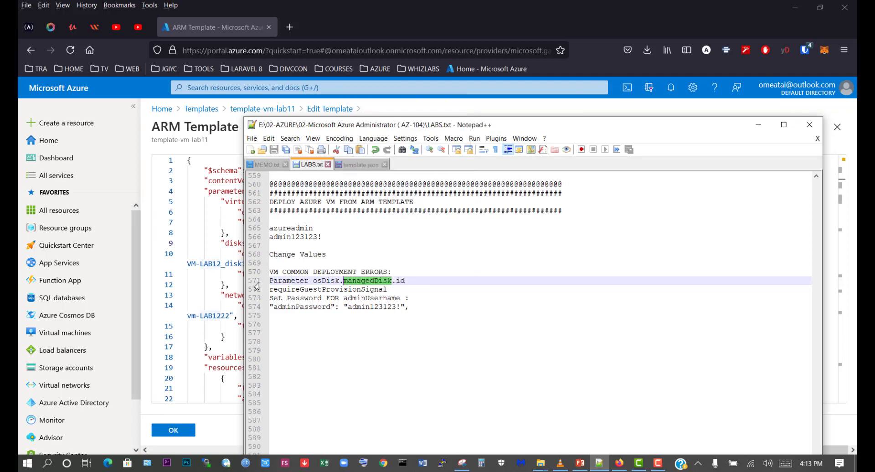
click(758, 125)
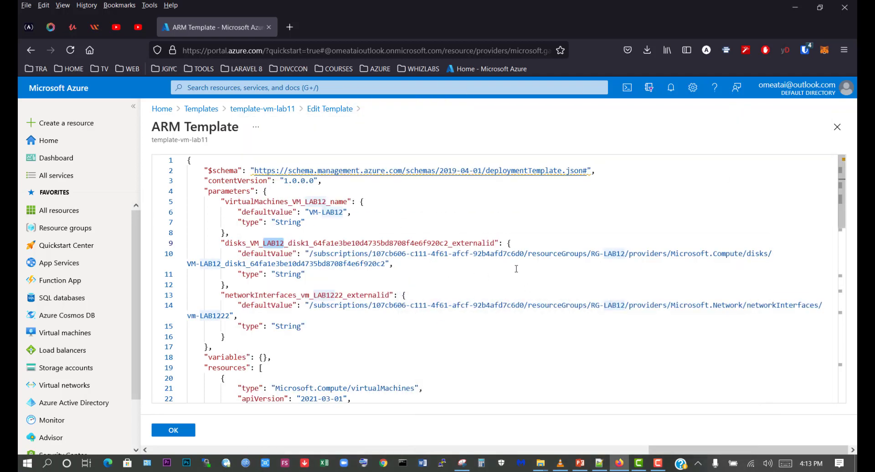
- Find managedDisk in the ARM template code and locate the osDisk block that contains it
key(ctrl+f)
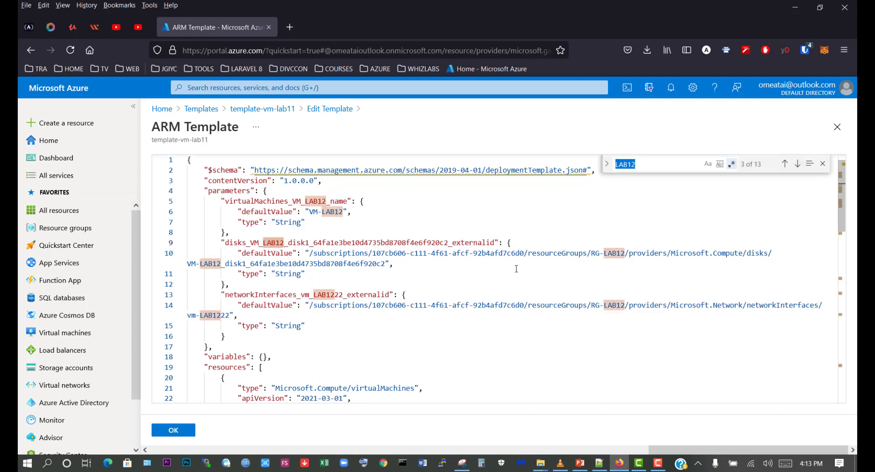
click(652, 163)
drag(653, 164, 598, 164)
key(ctrl+v)
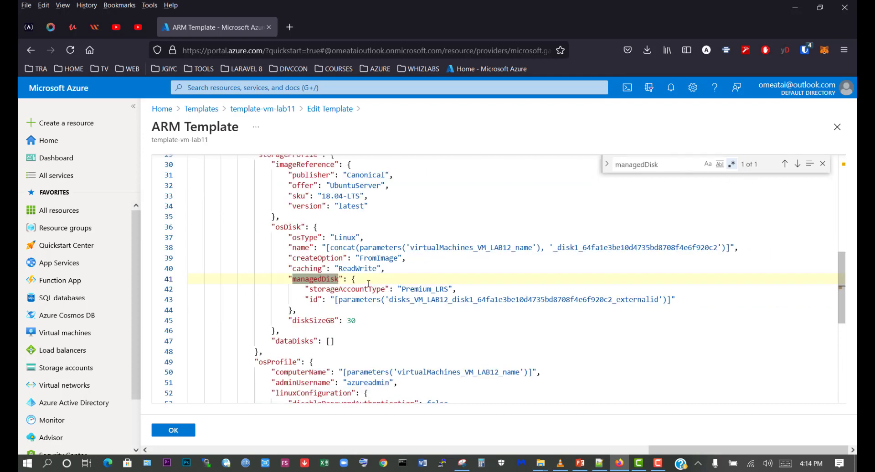
double_click(275, 226)
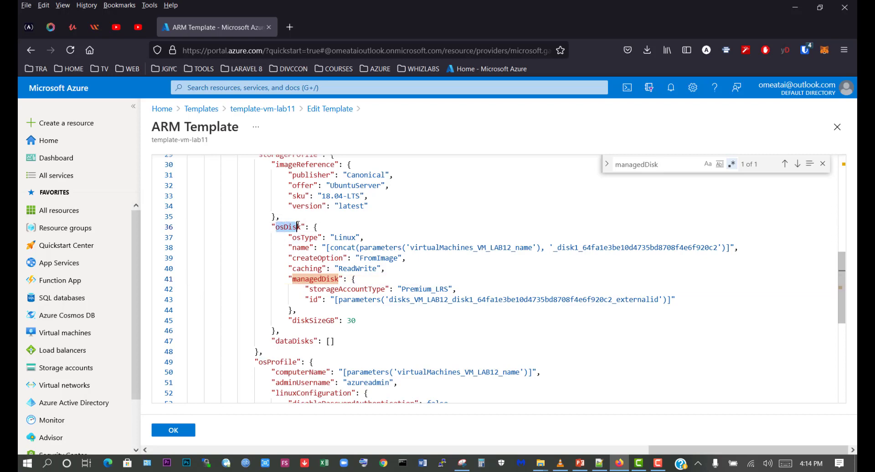
- Check osDisk in the LABS.txt note and delete the id line and its preceding comma from the managedDisk block in the ARM template
key(alt+Tab)
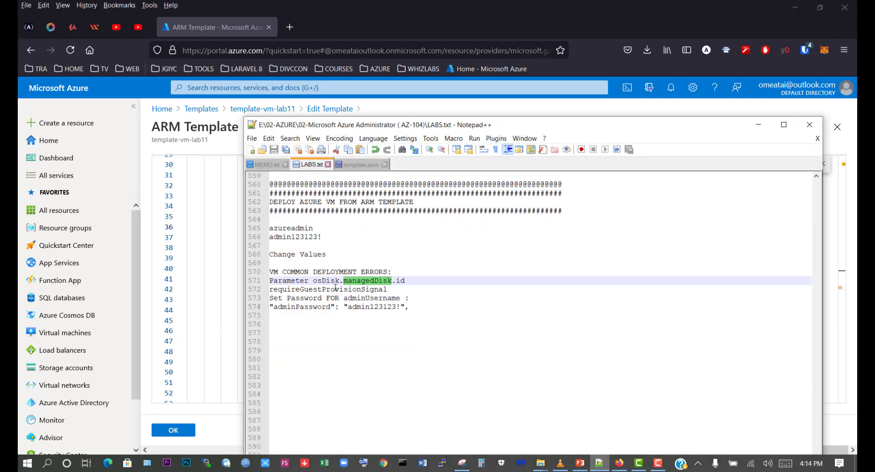
drag(340, 281, 313, 280)
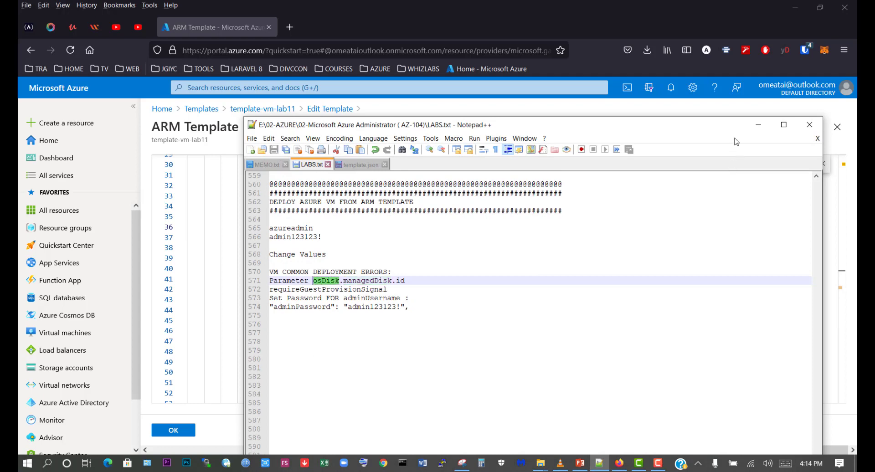
click(758, 124)
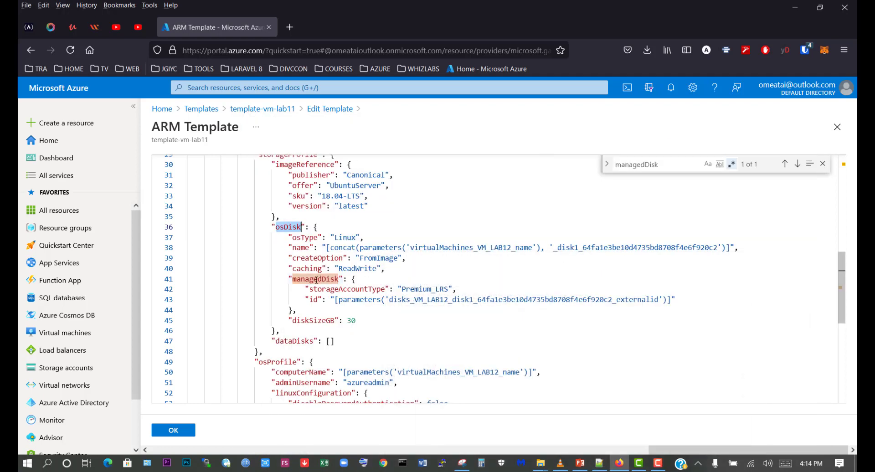
drag(302, 299, 683, 302)
click(685, 300)
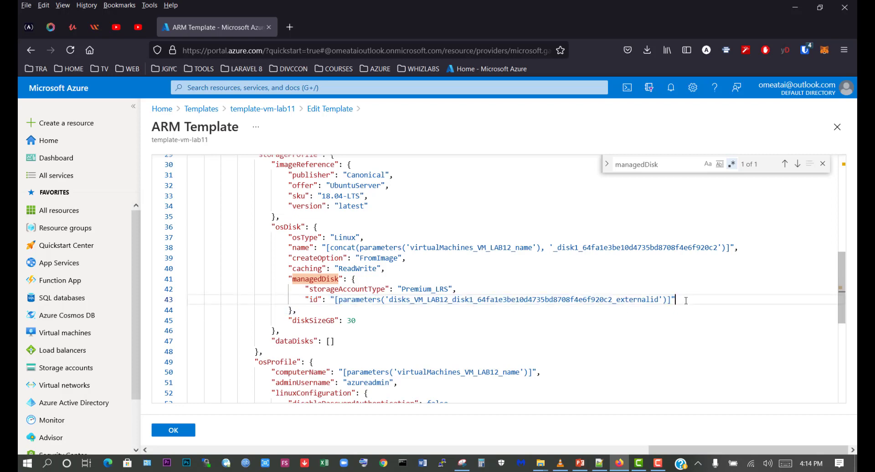
click(307, 310)
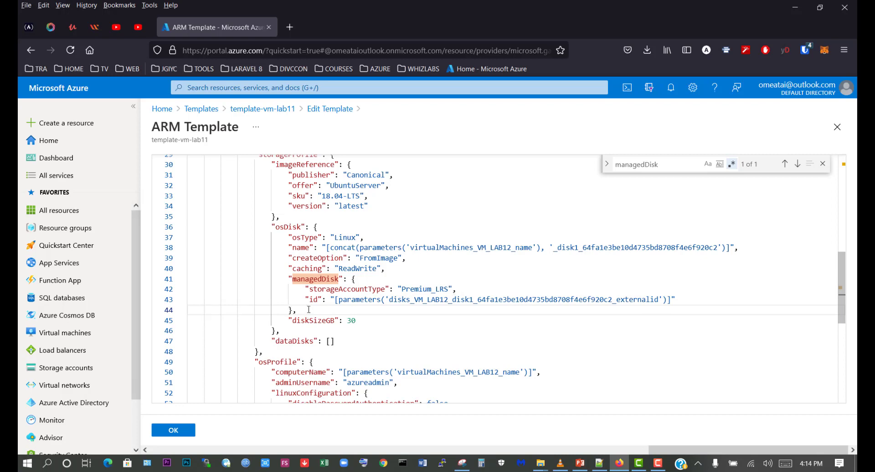
click(679, 297)
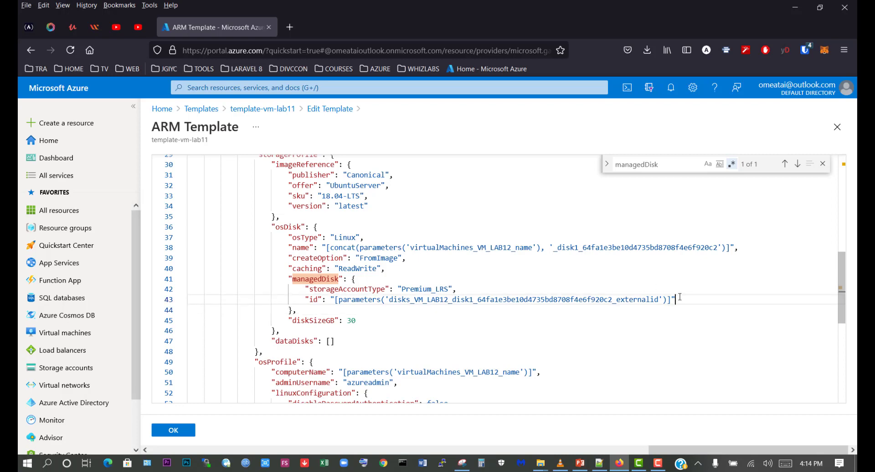
drag(680, 299, 506, 285)
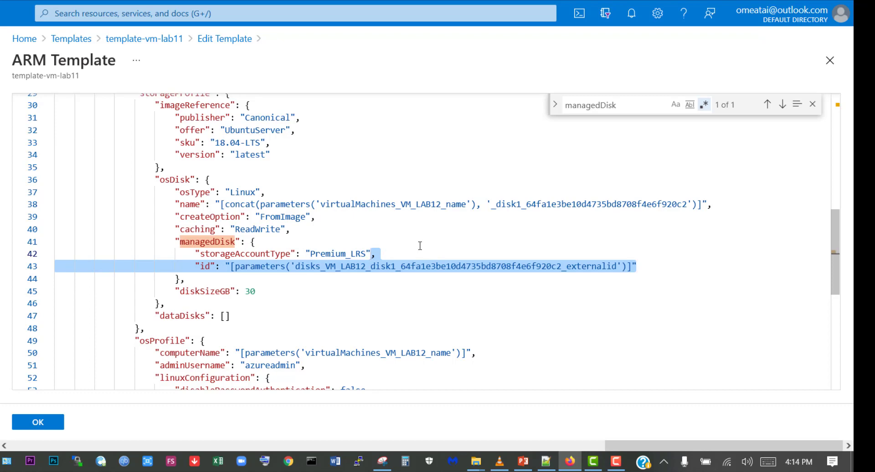
key(BackSpace)
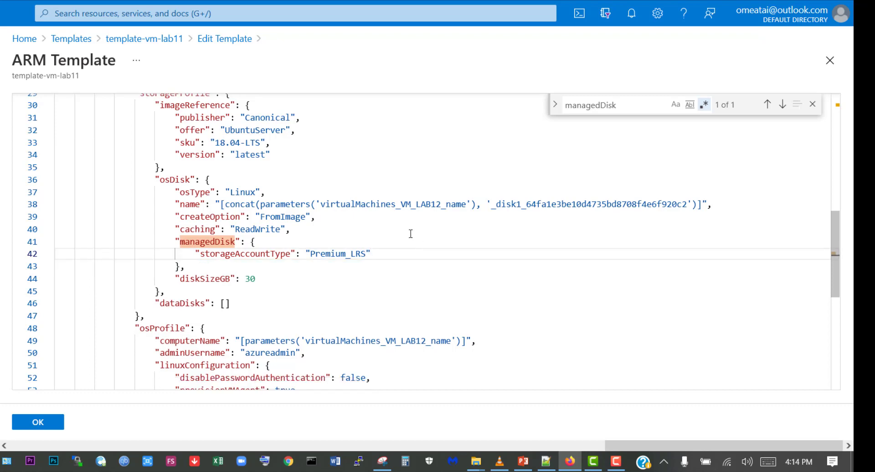
- Switch to Notepad++, copy requireGuestProvisionSignal from LABS.txt, and return to the ARM template
click(546, 461)
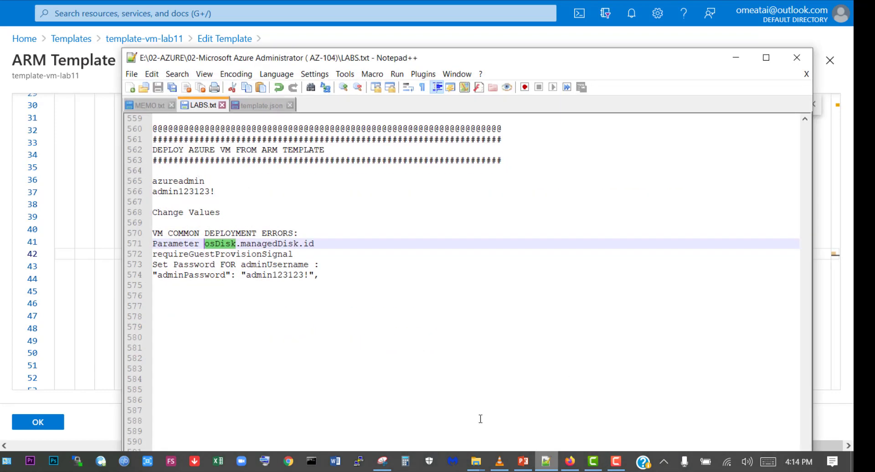
click(207, 255)
drag(297, 256, 153, 256)
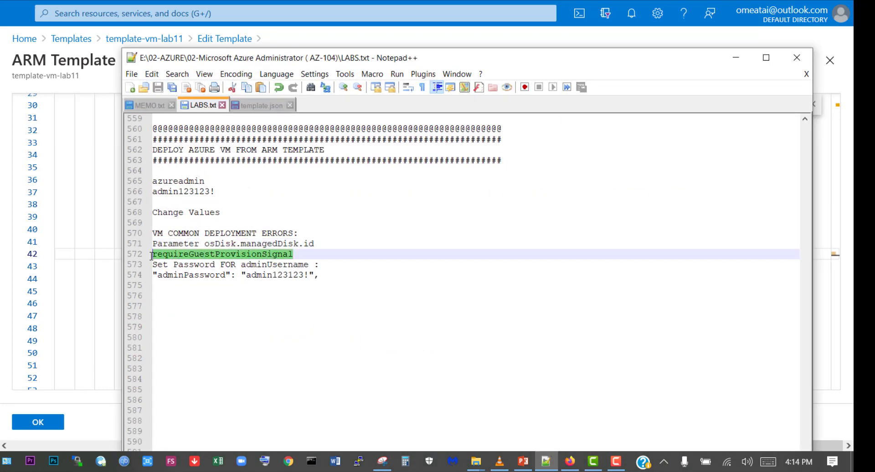
right_click(230, 253)
click(273, 36)
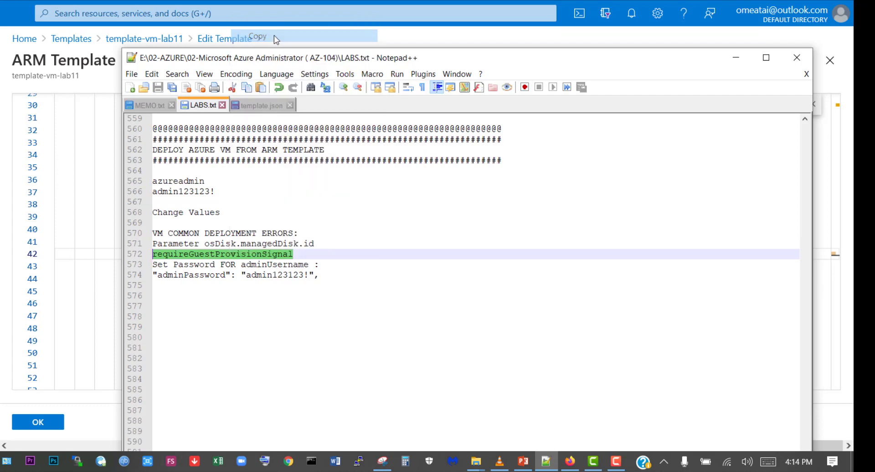
click(735, 58)
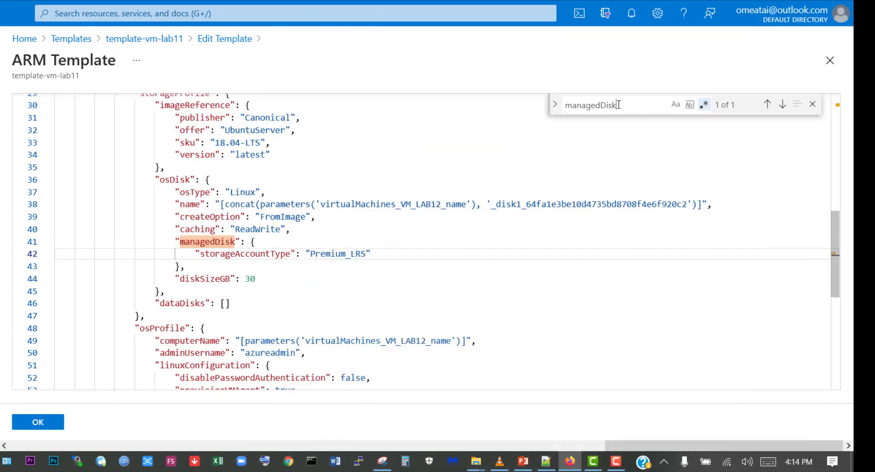
- Find requireGuestProvisionSignal in the ARM template and delete its line together with the comma after allowExtensionOperations
drag(617, 105, 561, 104)
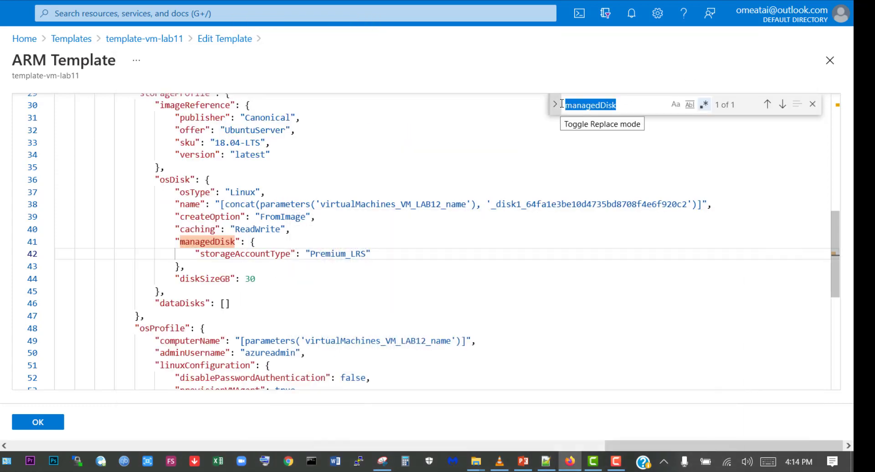
key(ctrl+v)
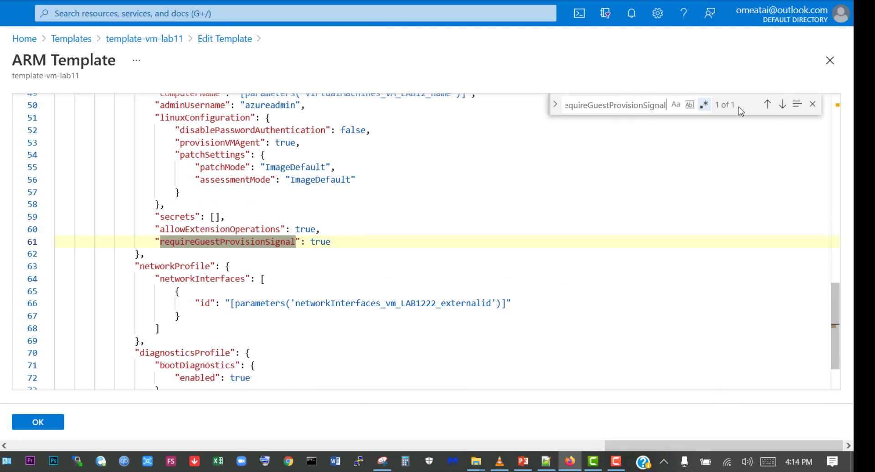
click(336, 242)
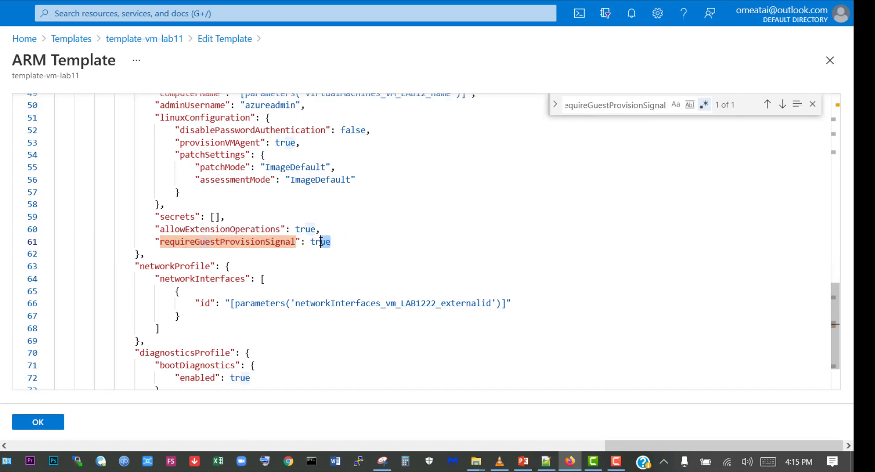
drag(332, 242, 317, 230)
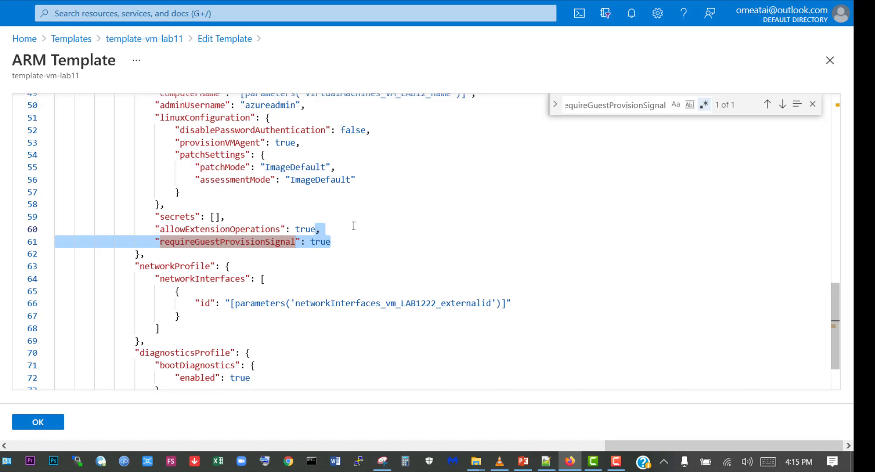
key(BackSpace)
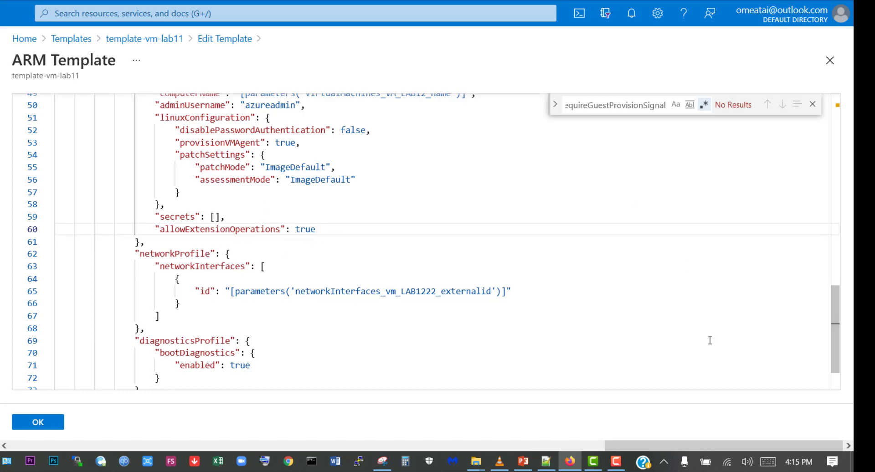
- Switch to Notepad++, copy adminUsername from the password note in LABS.txt, and return to the ARM template
click(546, 461)
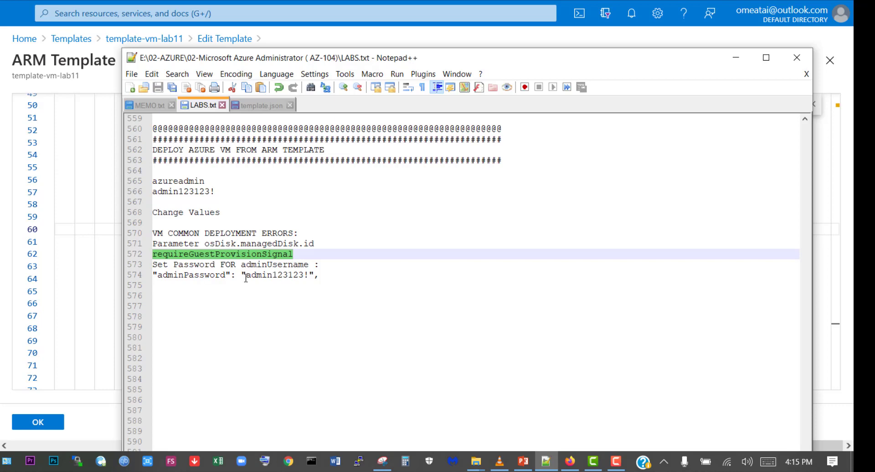
drag(243, 266, 309, 266)
right_click(284, 267)
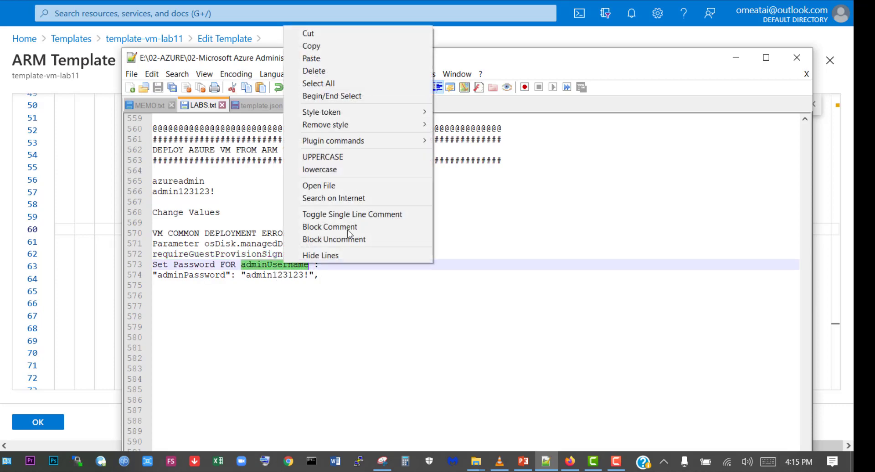
click(342, 49)
click(735, 57)
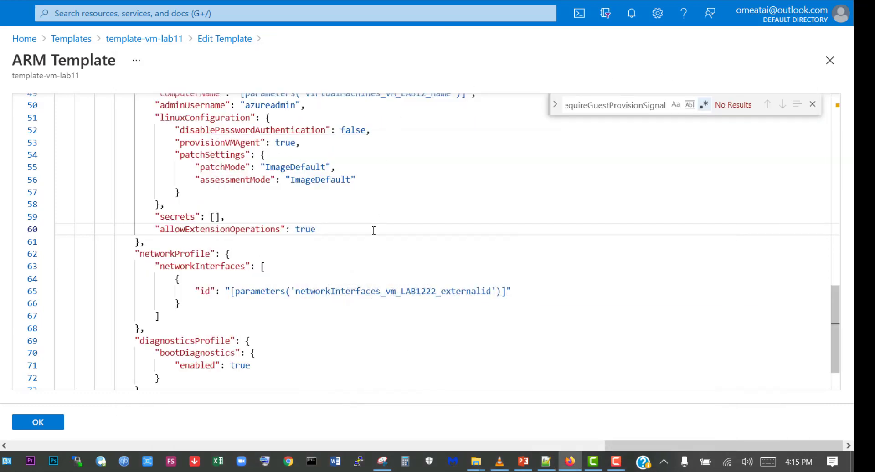
- Replace the search term with the copied adminUsername to locate it in the ARM template code
click(651, 104)
drag(658, 104, 541, 109)
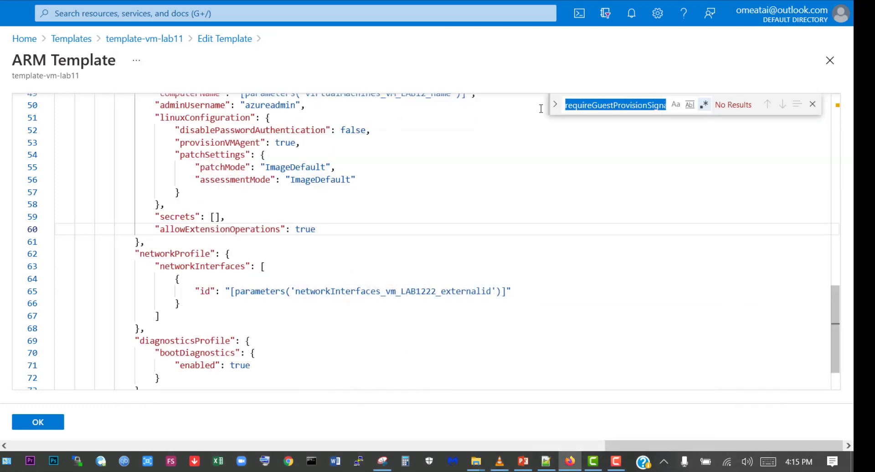
key(BackSpace)
text(\)
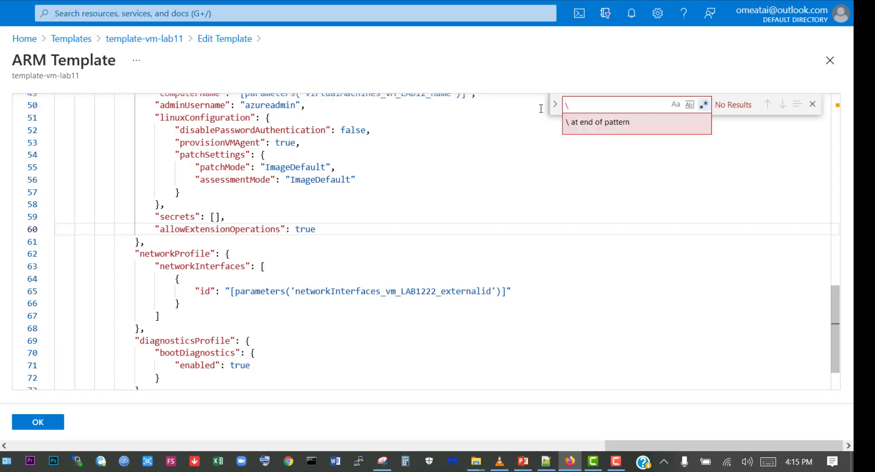
key(BackSpace)
key(ctrl+v)
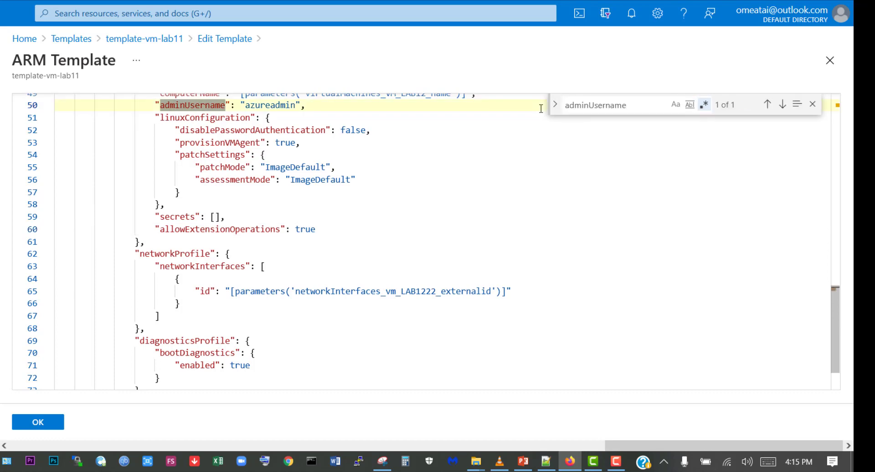
- Copy the adminPassword line from LABS.txt in Notepad++ and insert it on a new line below adminUsername in the template's osProfile block
scroll(364, 210, up, 5)
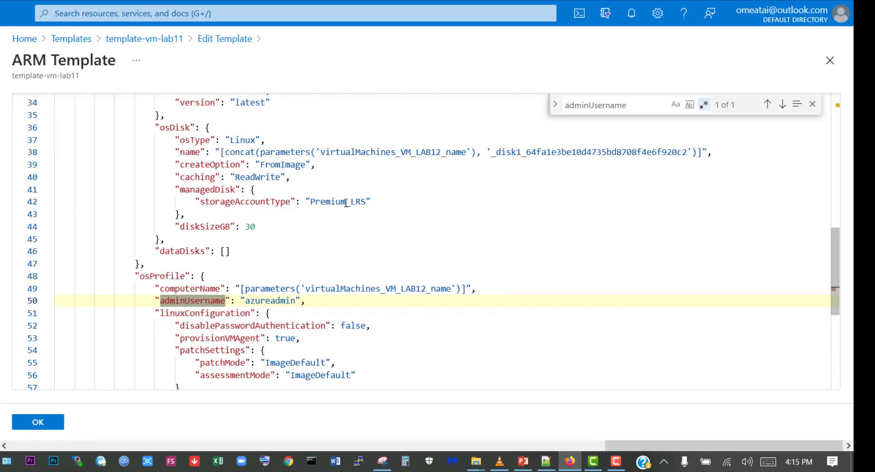
scroll(231, 282, down, 3)
click(323, 204)
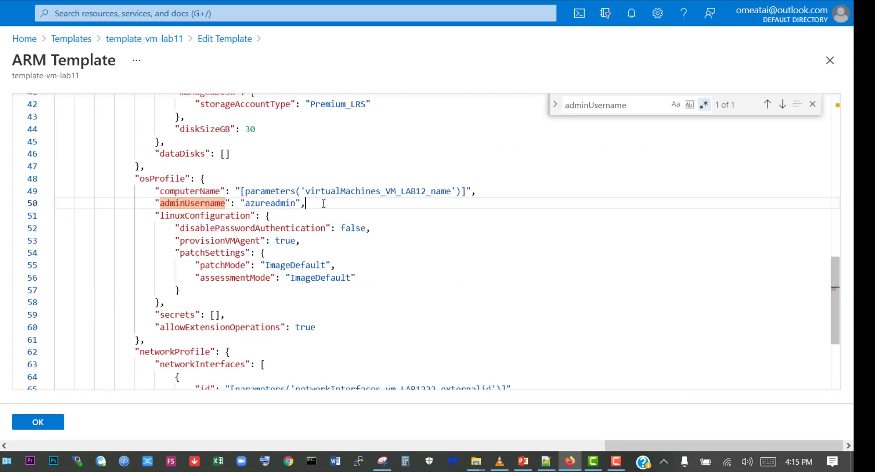
key(Return)
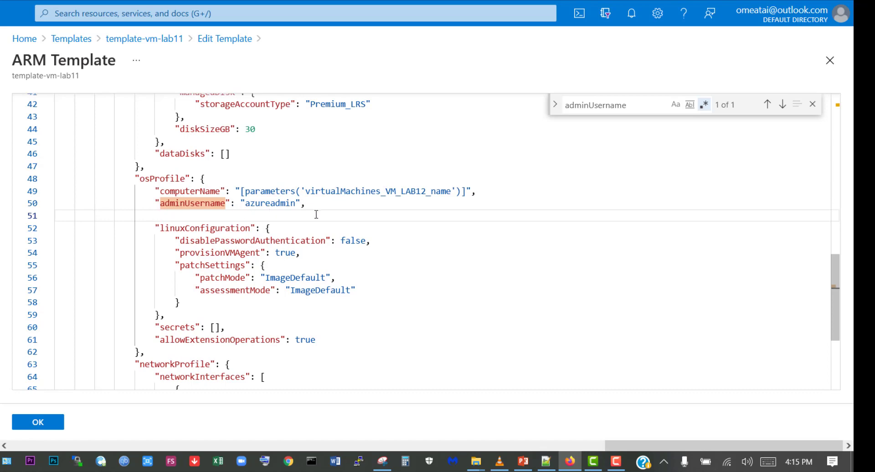
click(545, 461)
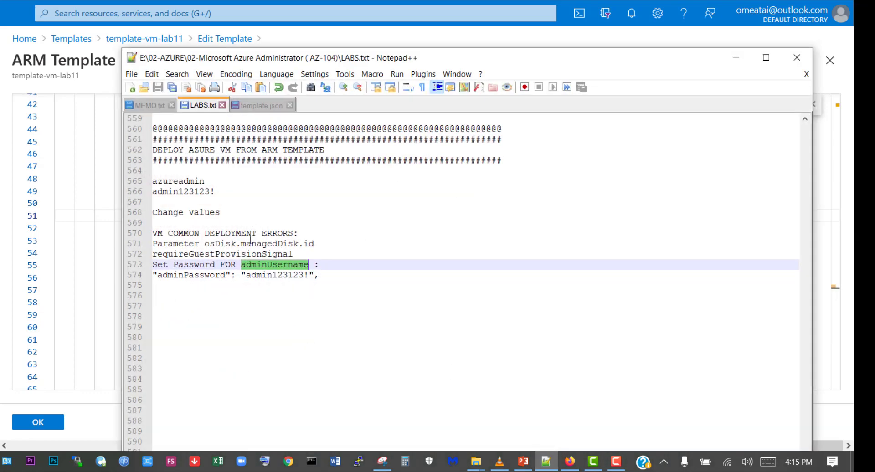
click(188, 281)
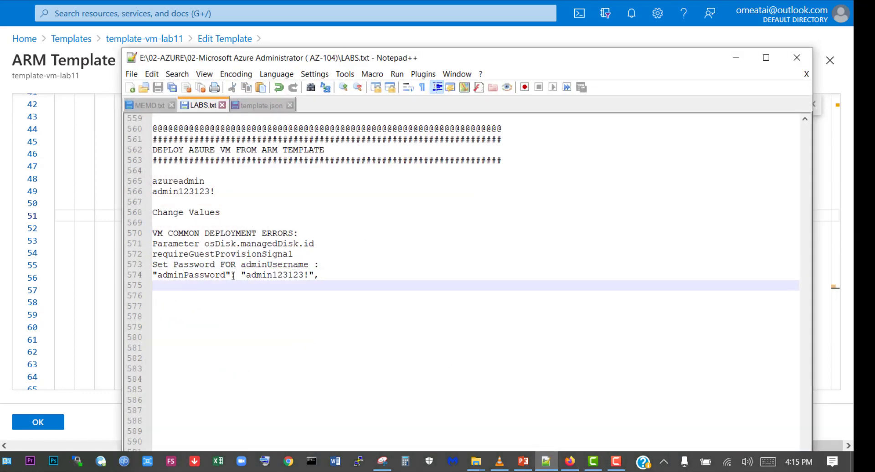
drag(320, 274, 153, 274)
right_click(182, 276)
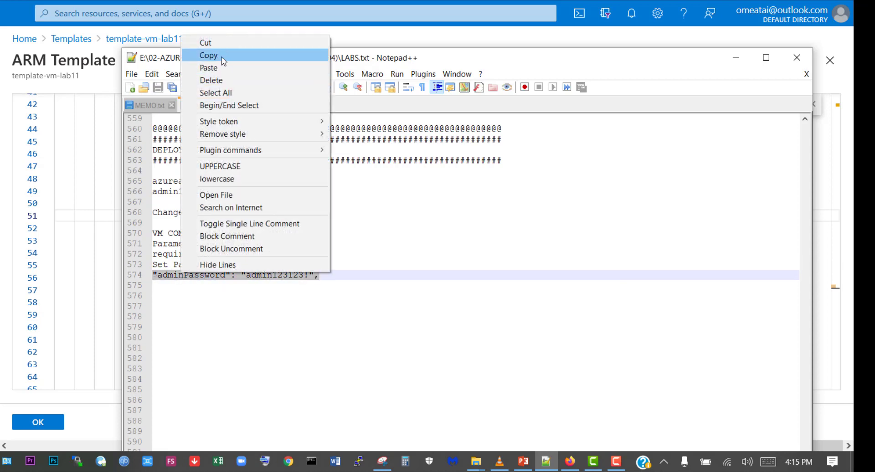
click(214, 55)
click(736, 58)
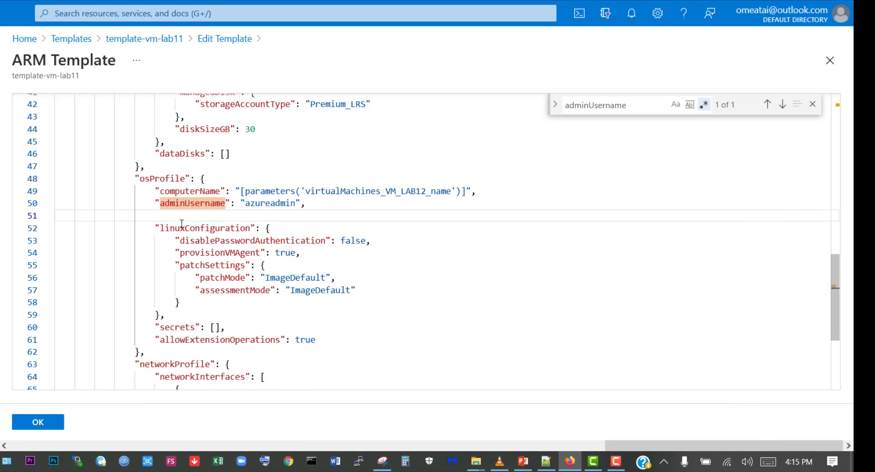
key(ctrl+v)
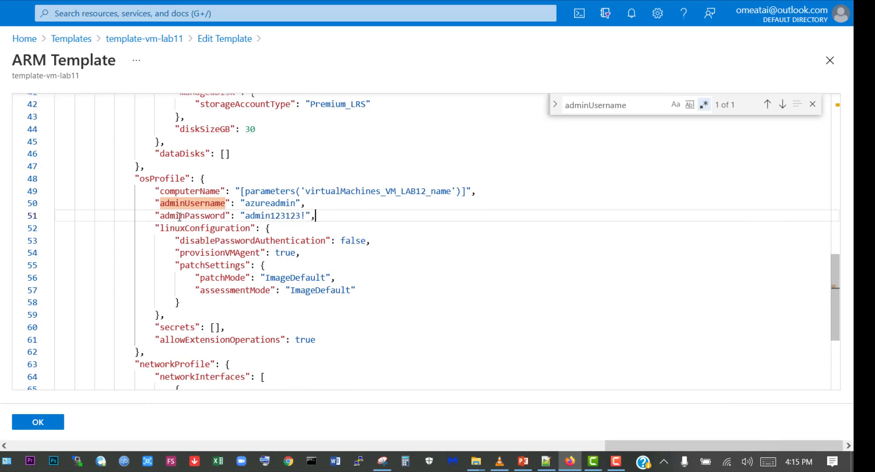
- Close the code search, accept the ARM template edits, save template-vm-lab11, and return to the Templates list
click(812, 103)
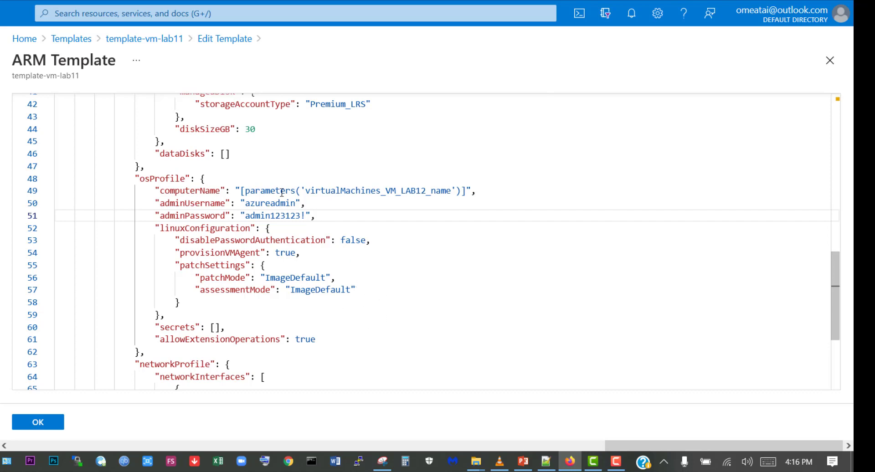
click(39, 423)
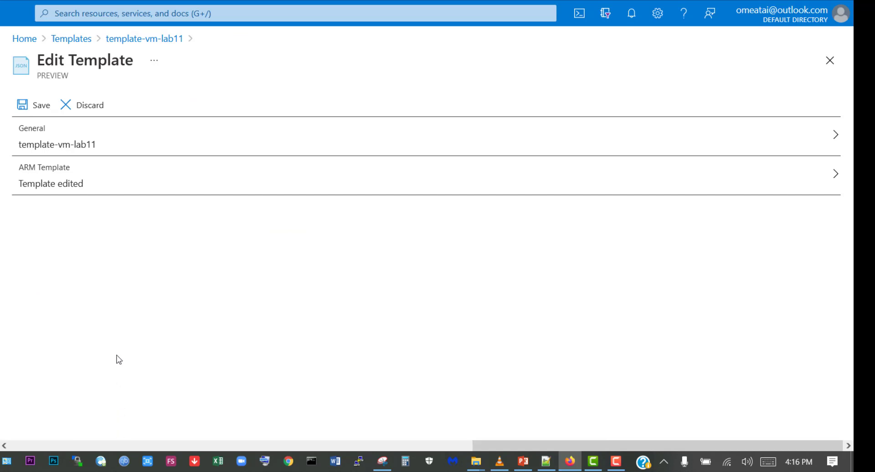
click(41, 107)
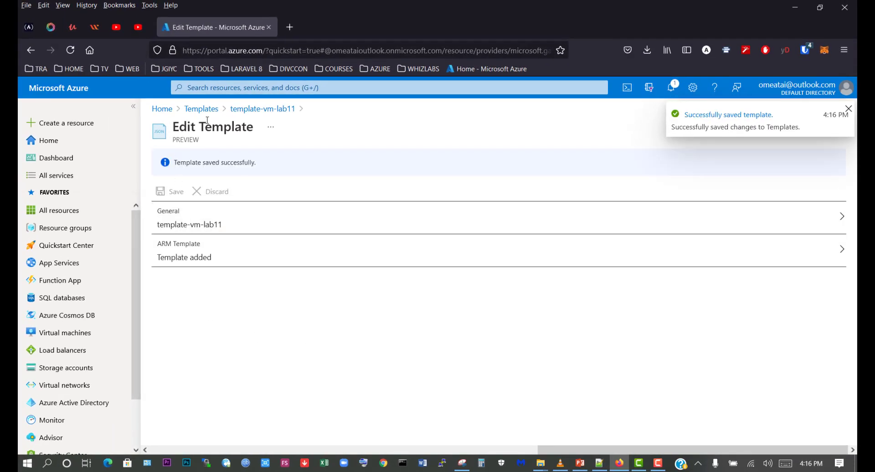
click(201, 108)
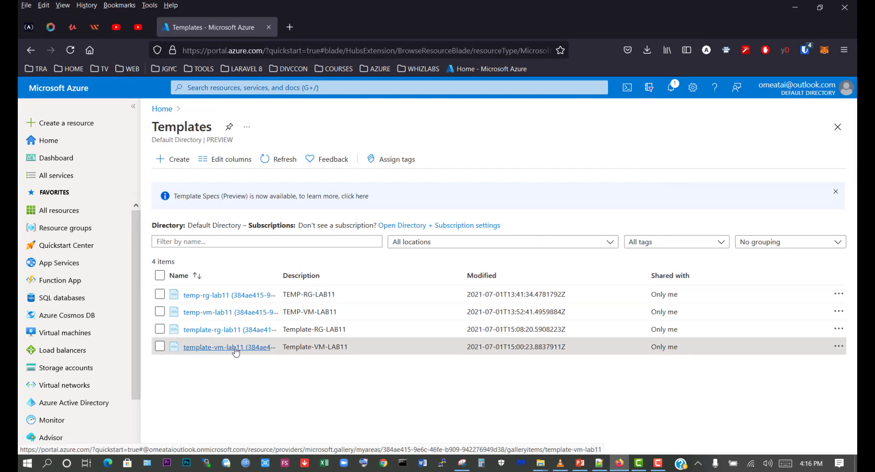
- Start a deployment of template-vm-lab11 and set its resource group to RG-LAB12
click(236, 348)
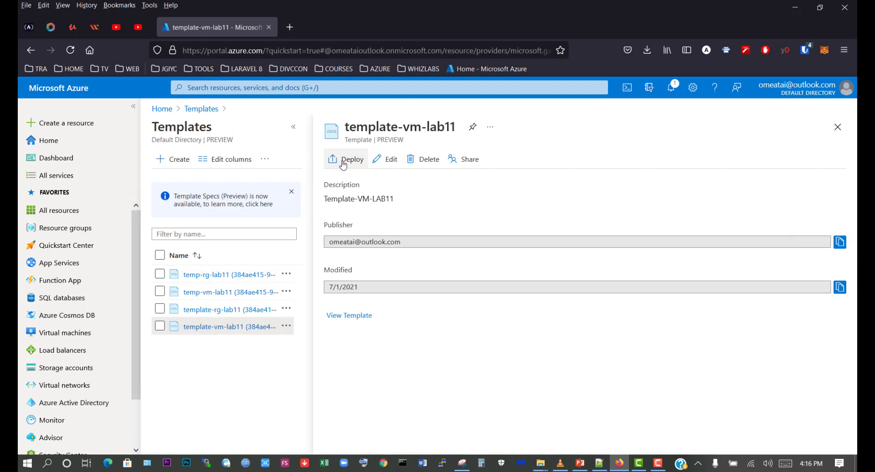
click(344, 162)
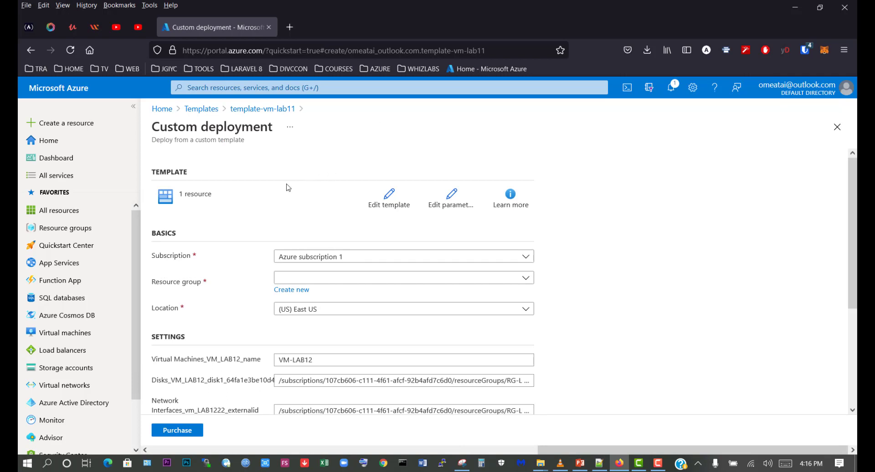
click(303, 278)
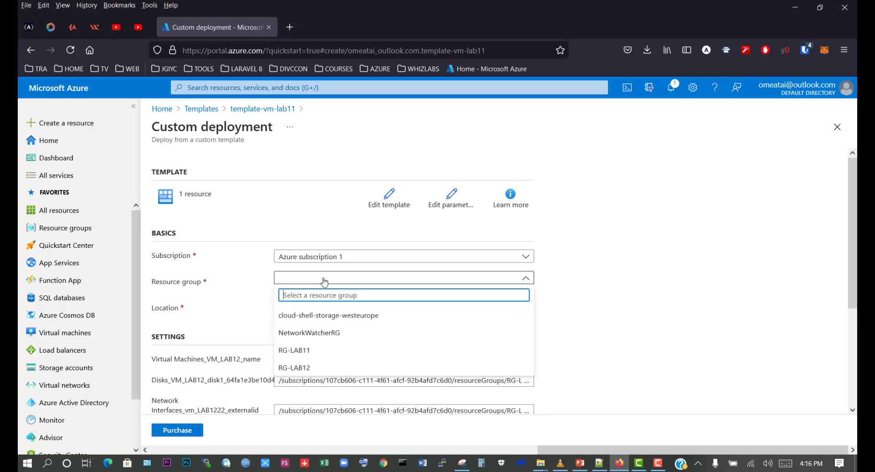
click(305, 371)
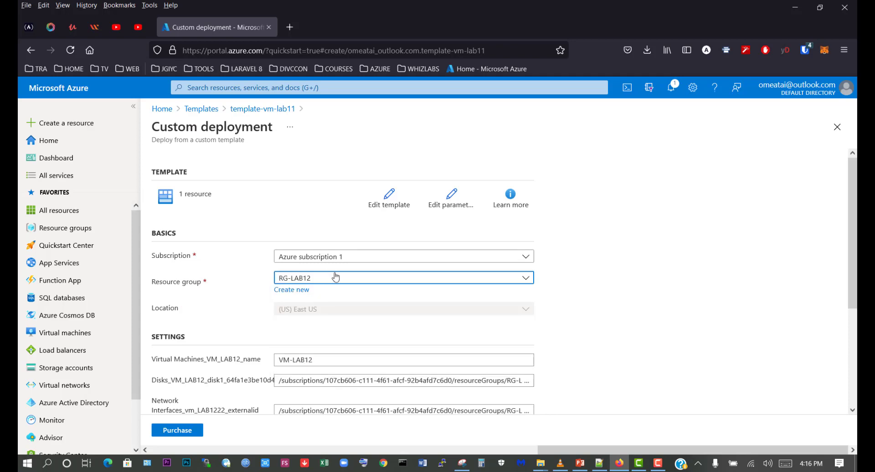
- Examine the full disk and network interface ID values in the deployment settings for their LAB12 references
scroll(302, 322, down, 3)
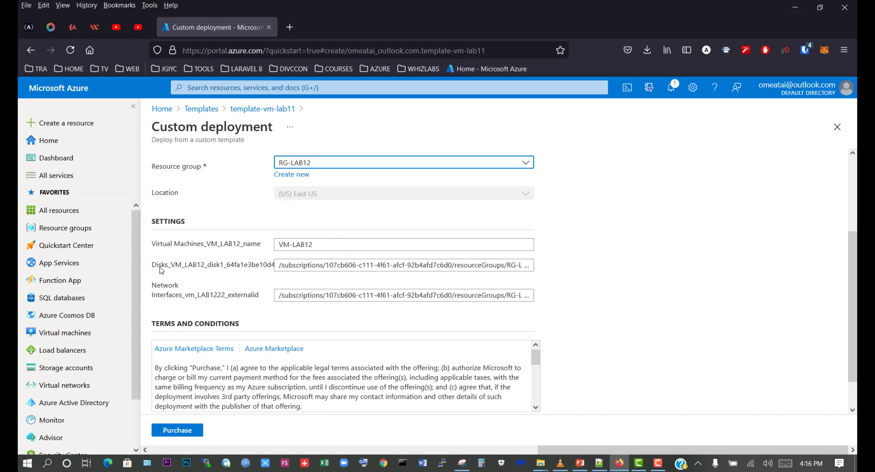
drag(414, 265, 533, 265)
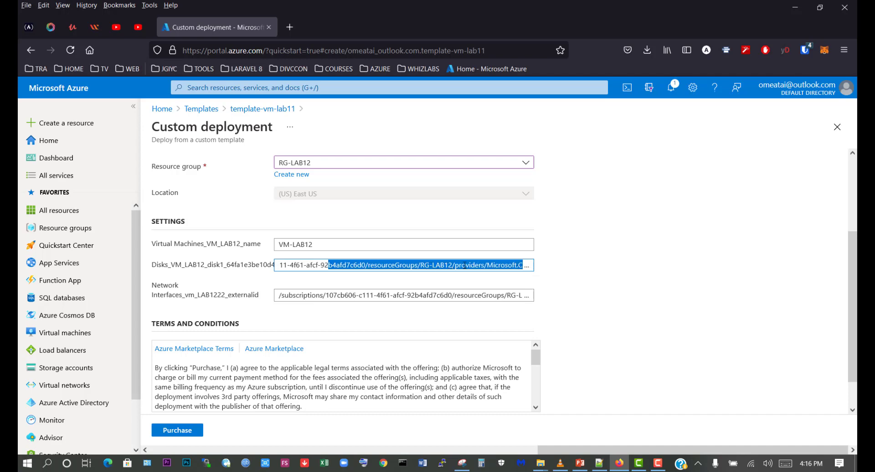
click(482, 265)
drag(495, 265, 535, 265)
click(369, 266)
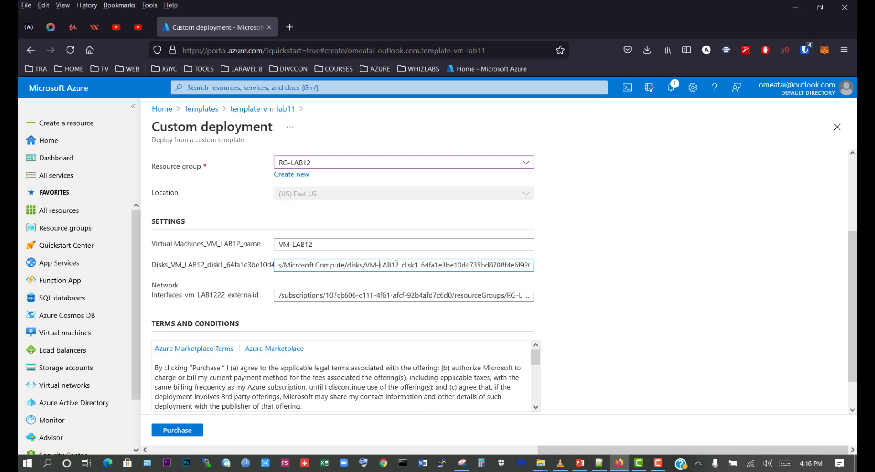
drag(406, 296, 553, 294)
click(430, 295)
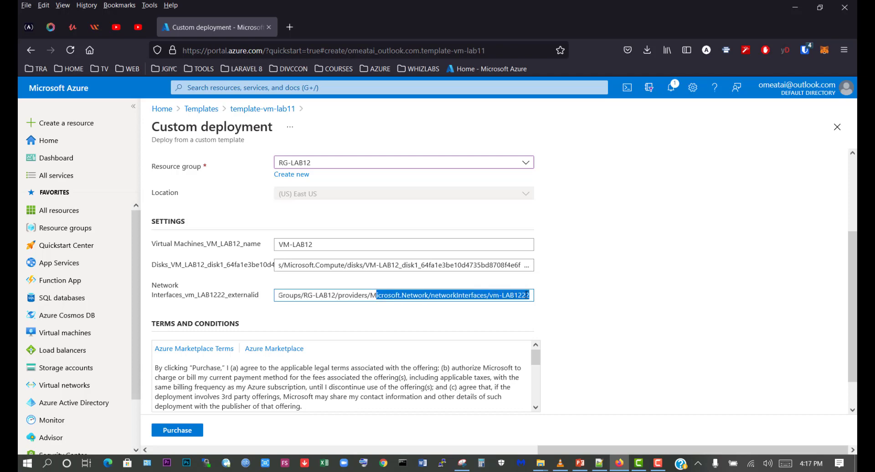
click(544, 297)
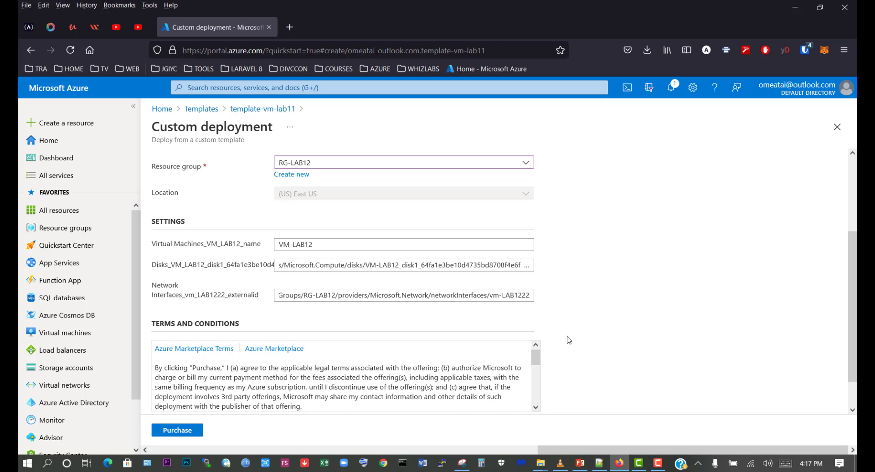
- Agree to the terms and conditions and purchase the custom deployment
scroll(568, 341, down, 1)
click(156, 392)
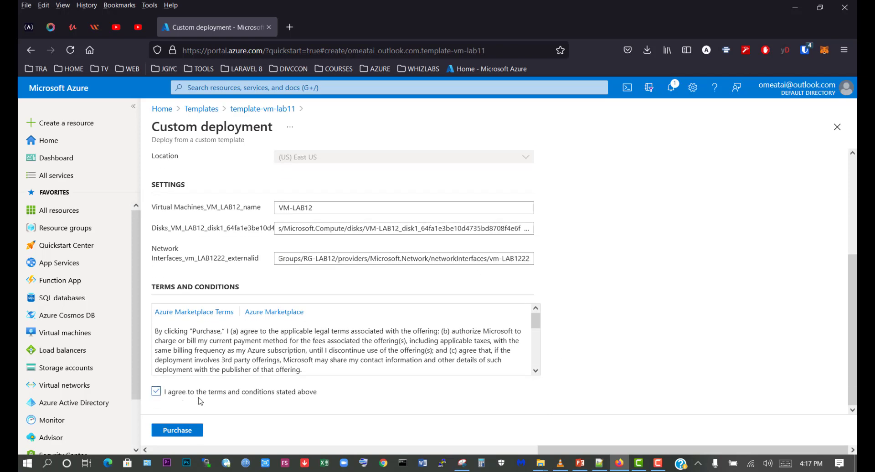
click(188, 430)
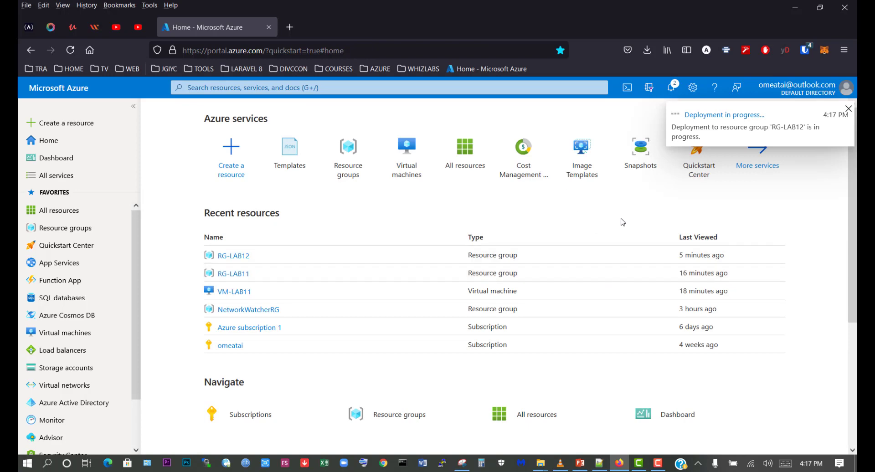
- Open the template deployment's details from its notification and go to the RG-LAB12 resource group
click(677, 92)
click(624, 172)
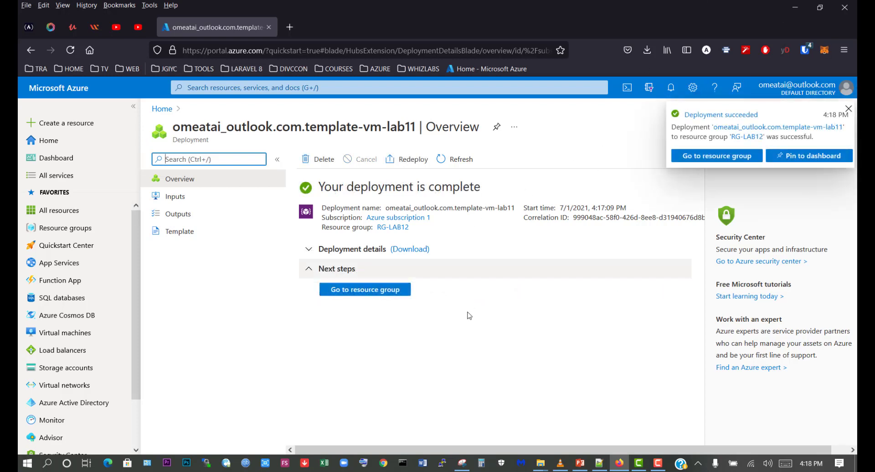
click(362, 292)
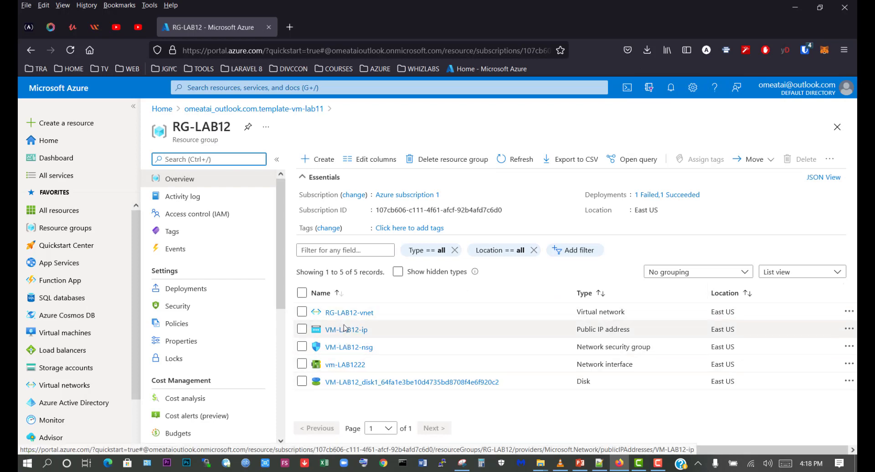
- Open VM-LAB12 from the virtual machines list and review the inbound port rules in its networking settings
click(75, 335)
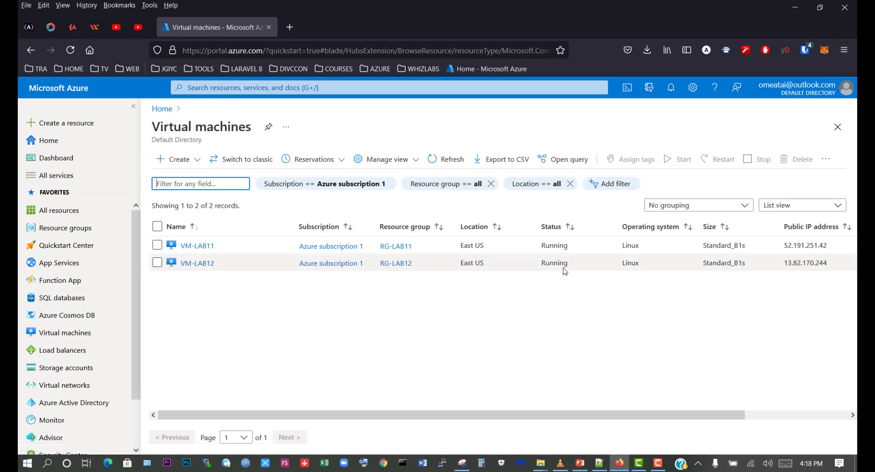
click(194, 265)
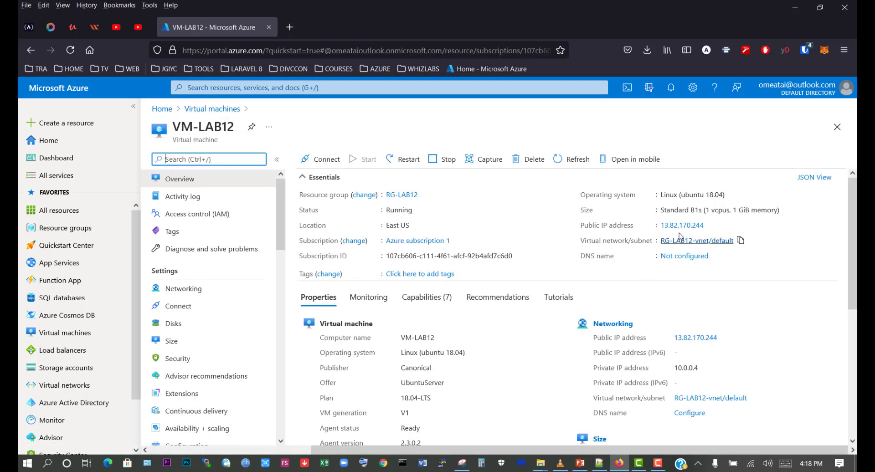
click(315, 158)
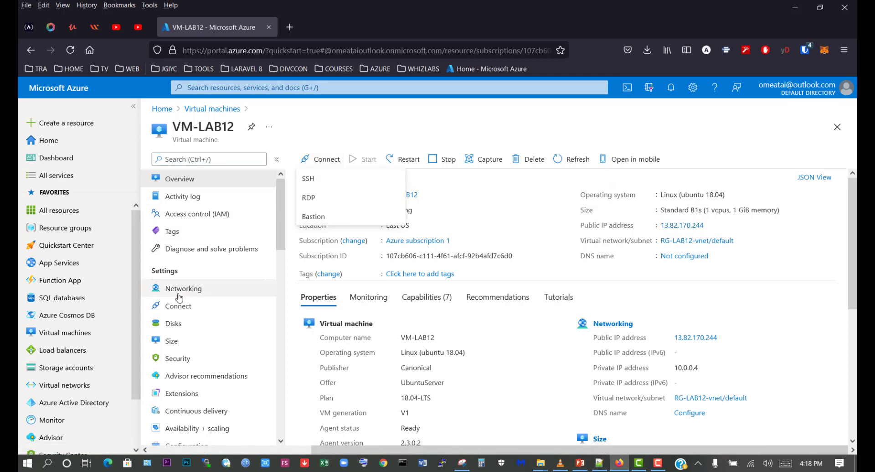
click(192, 293)
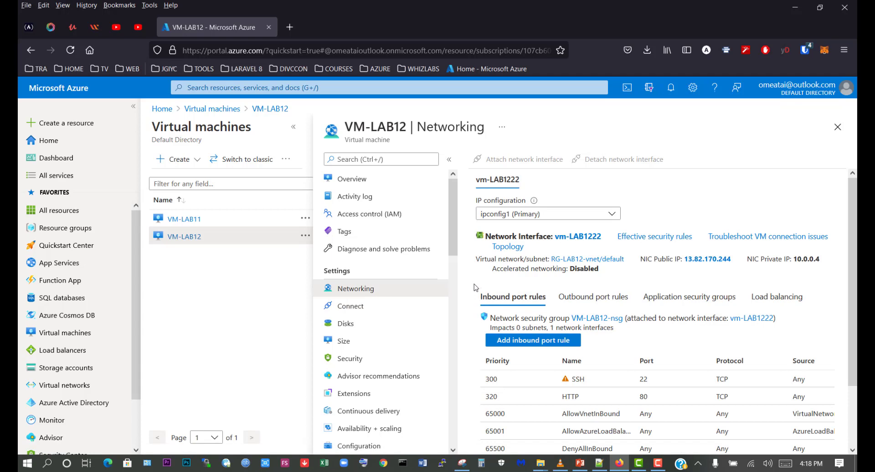
scroll(474, 284, down, 2)
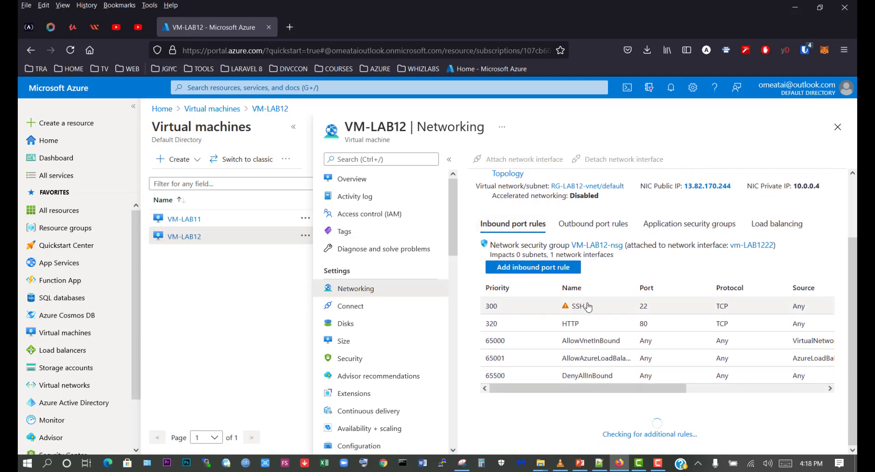
drag(624, 388, 601, 387)
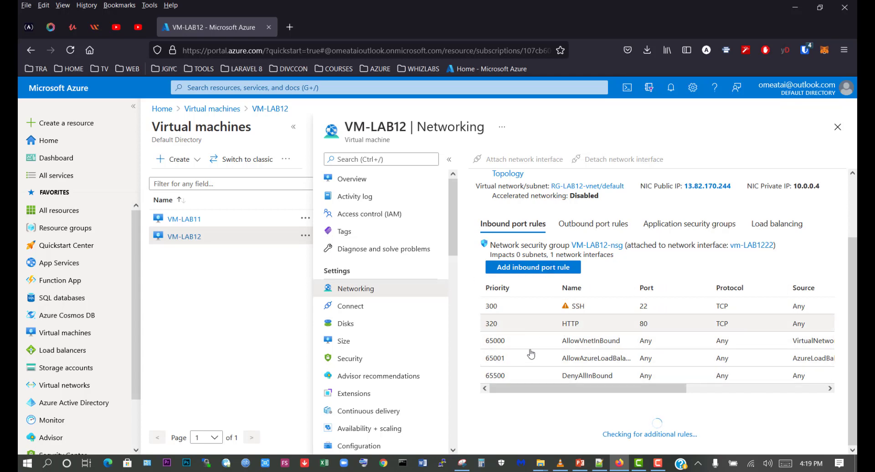
scroll(530, 354, up, 2)
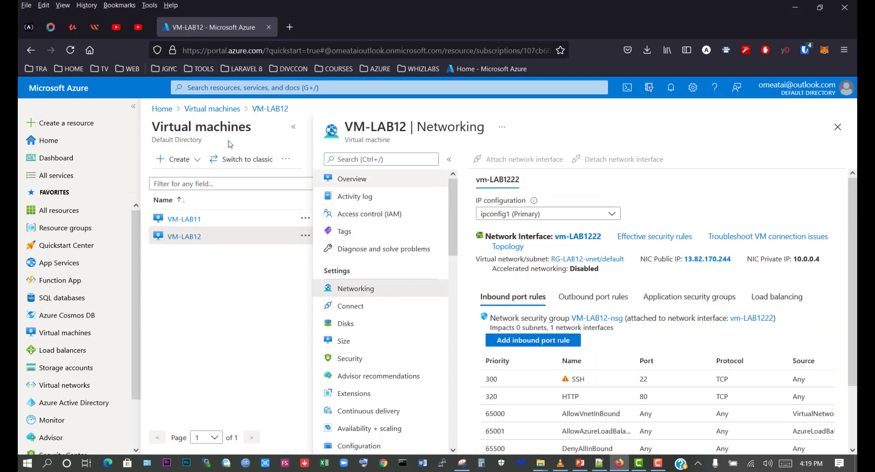
- Return to the VM-LAB12 overview, open its SSH connection instructions, and copy the example SSH command
click(267, 109)
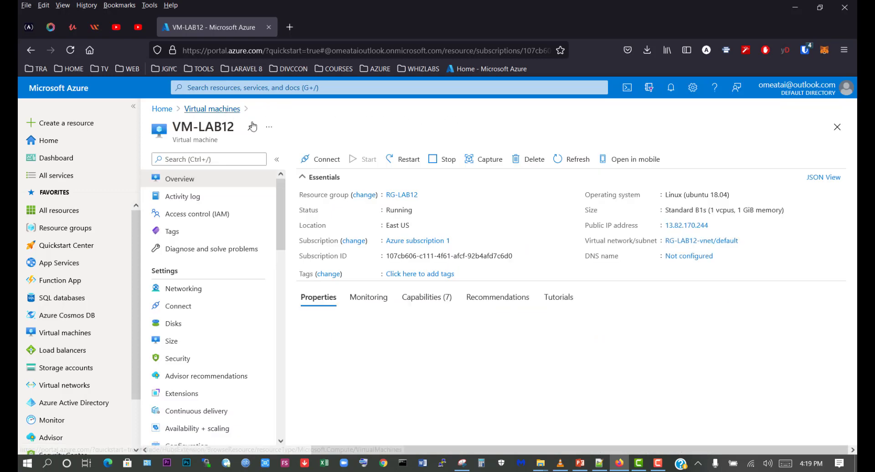
click(302, 162)
click(318, 184)
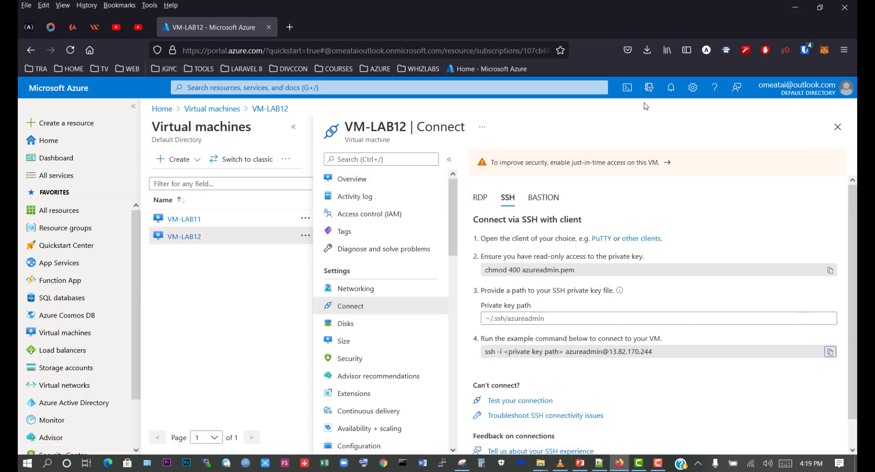
- Open a Bash Cloud Shell session and paste the copied SSH command at the prompt
click(627, 88)
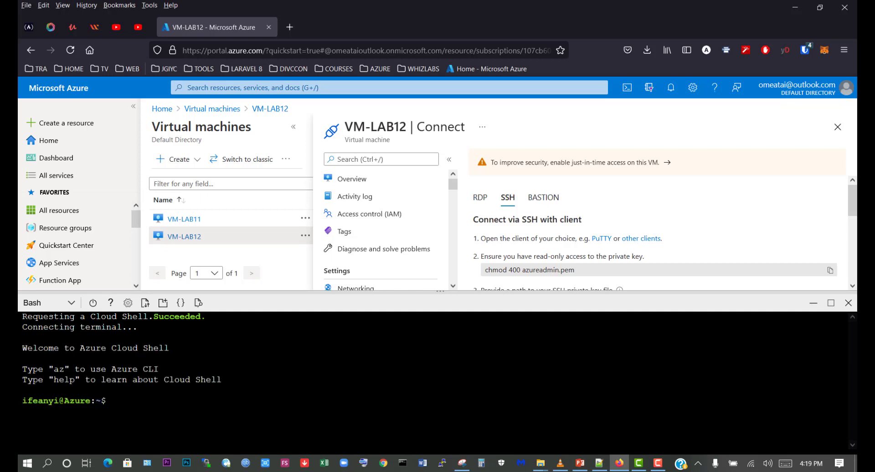
right_click(114, 401)
click(124, 273)
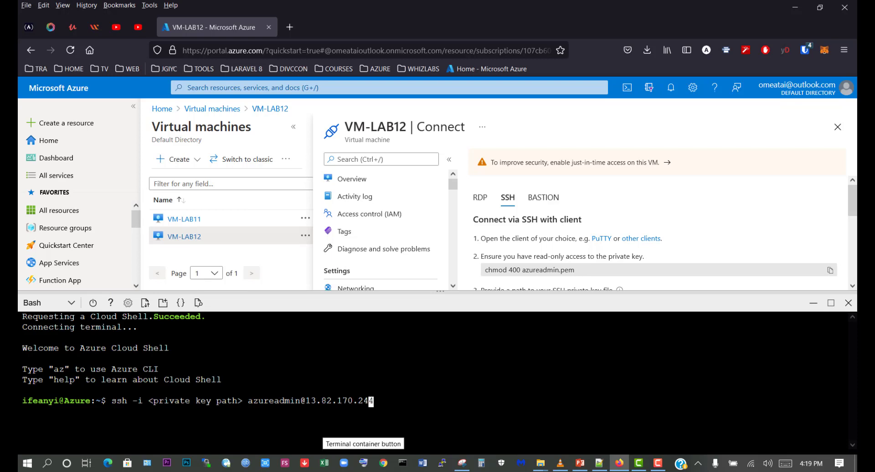
key(Left)
key(Left)
key(Left)
key(Left)
key(Left)
key(Left)
key(Left)
key(Left)
key(Left)
key(Left)
key(Left)
key(Left)
key(Left)
key(Left)
key(Left)
key(Left)
key(Left)
key(Left)
key(Left)
key(Left)
key(BackSpace)
key(BackSpace)
key(BackSpace)
key(BackSpace)
key(BackSpace)
key(BackSpace)
key(BackSpace)
key(BackSpace)
key(BackSpace)
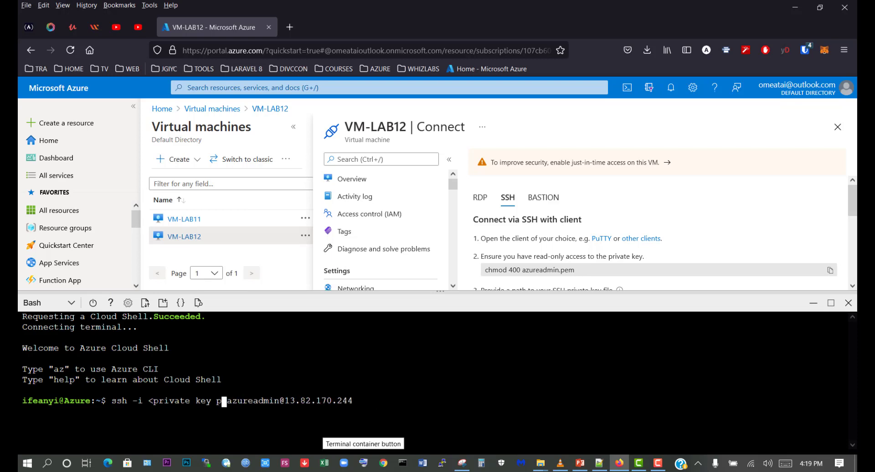
key(BackSpace)
key(BackSpace)
key(BackSpace)
key(BackSpace)
key(BackSpace)
key(BackSpace)
key(BackSpace)
key(BackSpace)
key(BackSpace)
key(BackSpace)
key(BackSpace)
key(BackSpace)
key(BackSpace)
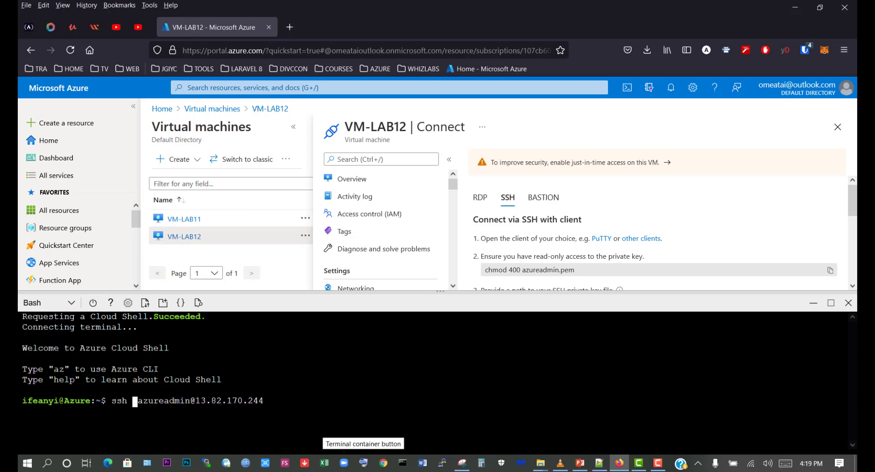
key(Return)
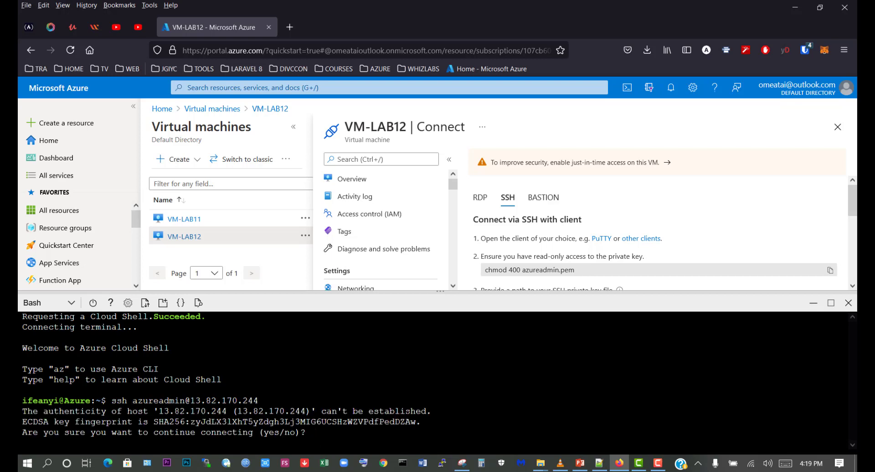
text(yes)
key(Return)
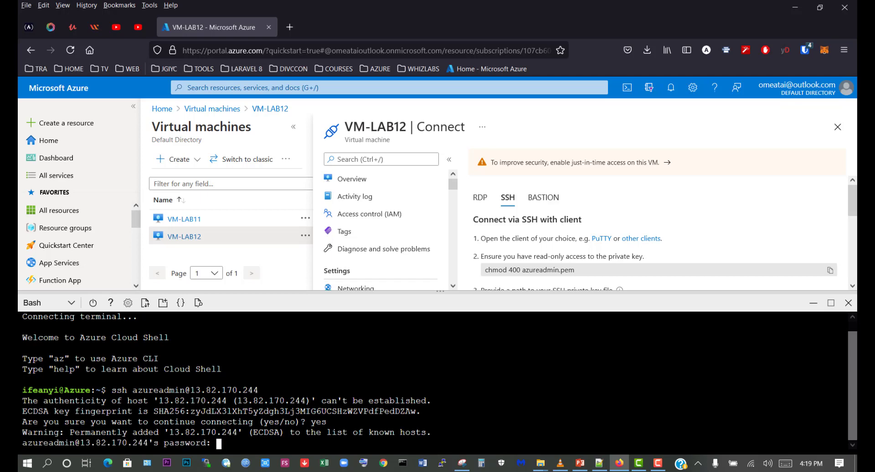
- Copy the admin password from LABS.txt in Notepad++ and paste it at the Cloud Shell password prompt to log in to VM-LAB12
click(599, 464)
drag(323, 237, 271, 237)
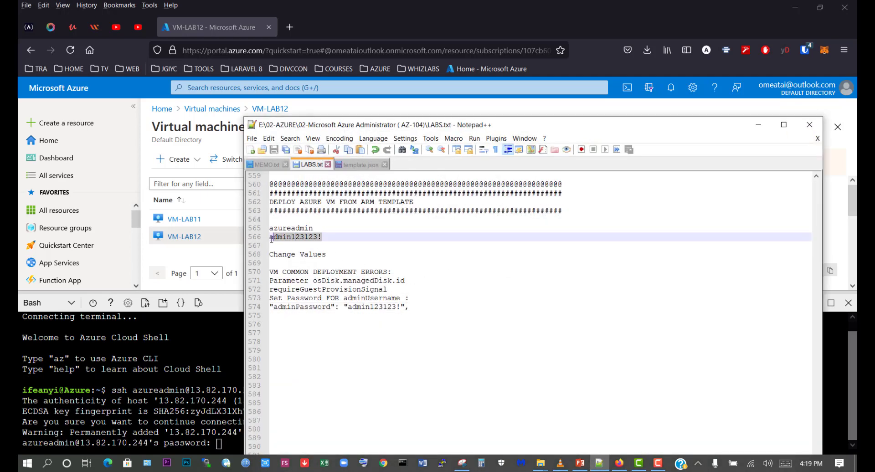
right_click(275, 240)
click(292, 252)
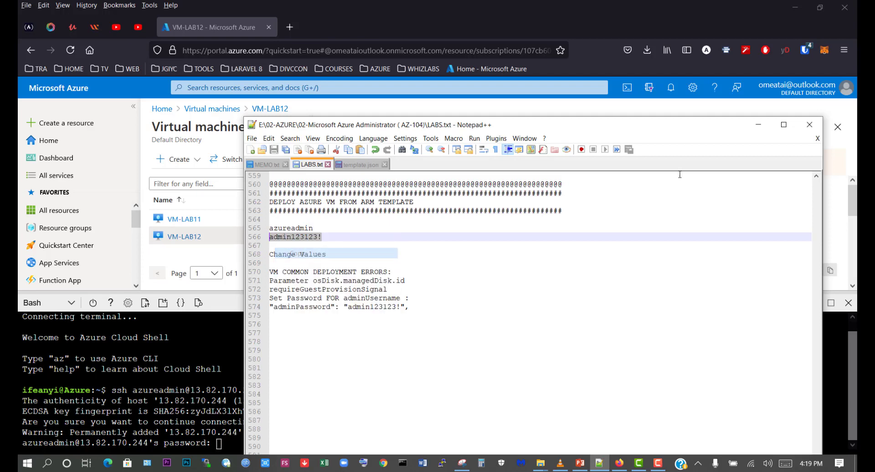
click(758, 125)
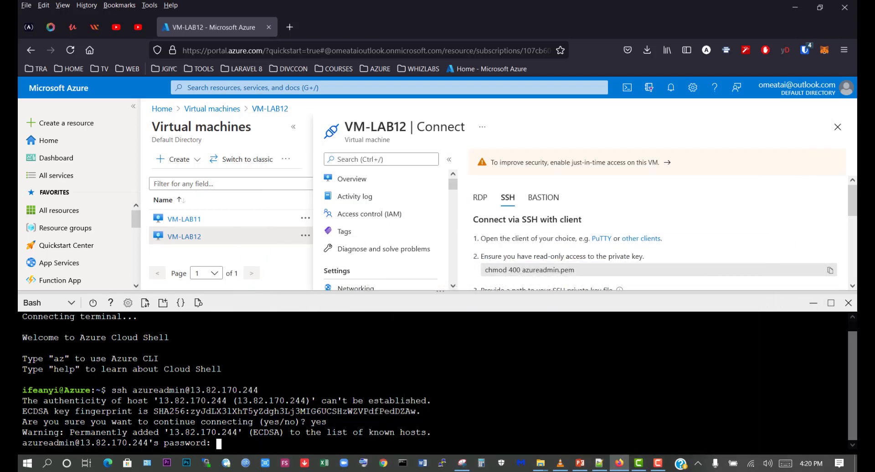
right_click(219, 443)
click(243, 327)
key(Return)
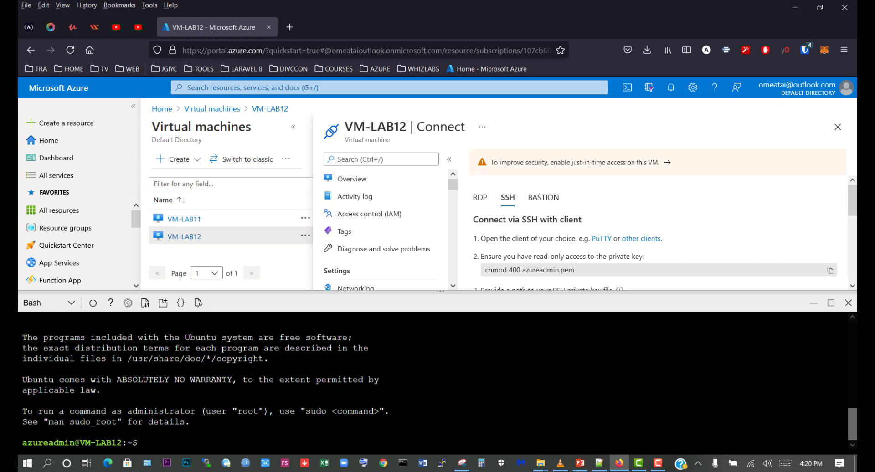
- Switch to the root user on VM-LAB12 with sudo su and enter a few blank lines at the prompt
key(Return)
key(Return)
text(su)
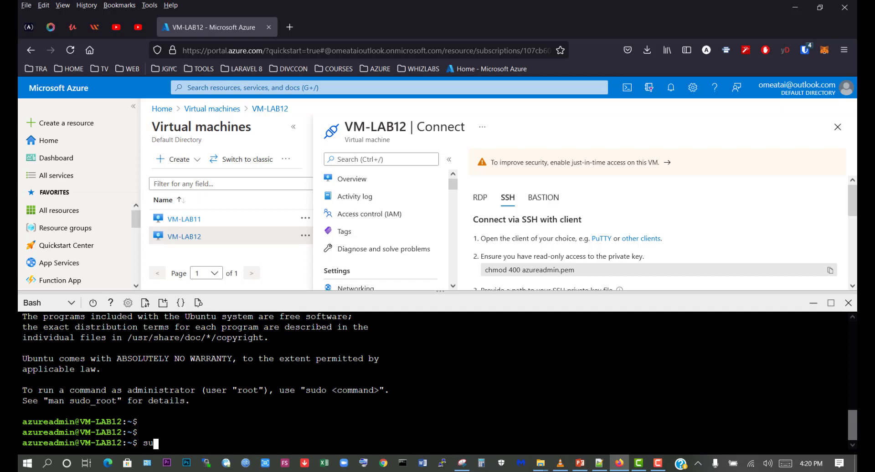
text(do su)
key(Return)
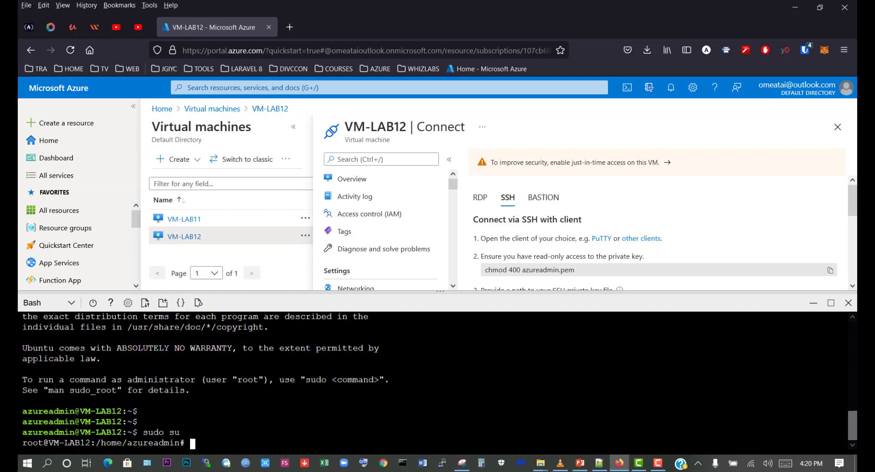
key(Return)
key(Return)
key(Return)
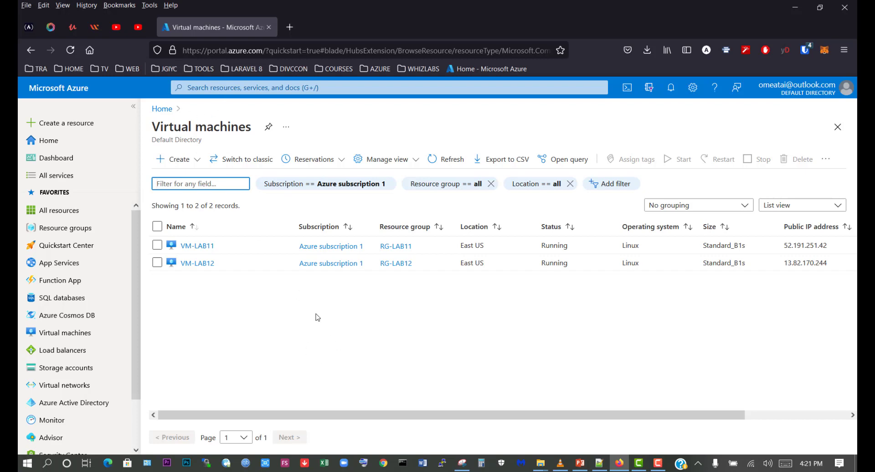
- Search the portal for "templates" and open the Deploy a custom template service
click(209, 88)
click(203, 138)
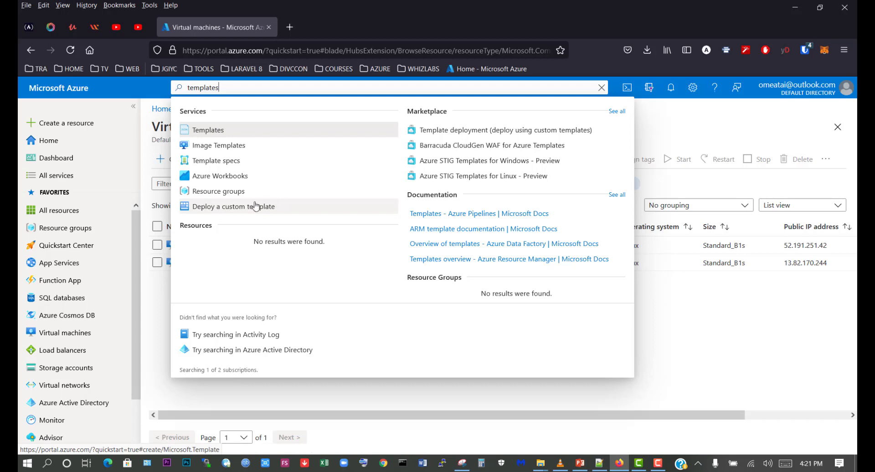
click(268, 207)
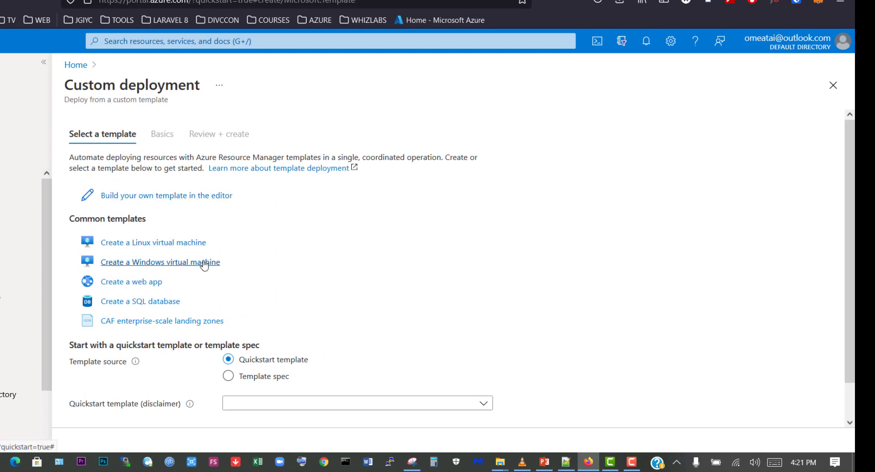
- Browse the available quickstart templates from start to end and back, and close the list without choosing one
scroll(117, 341, down, 1)
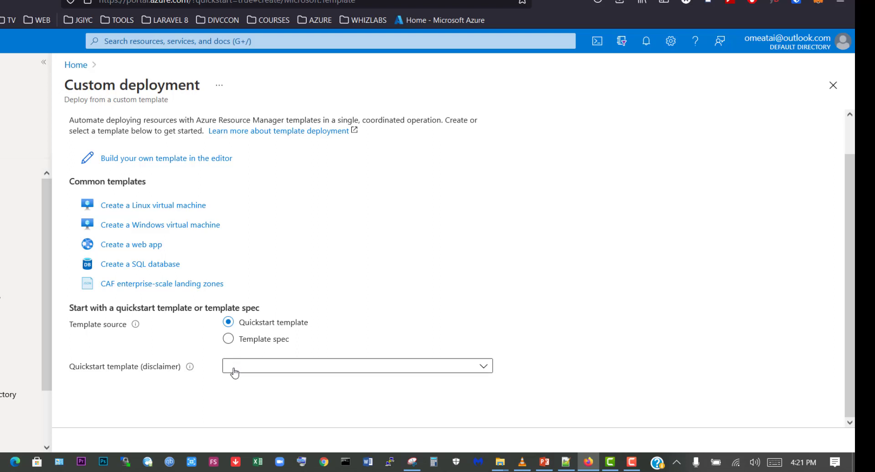
click(483, 367)
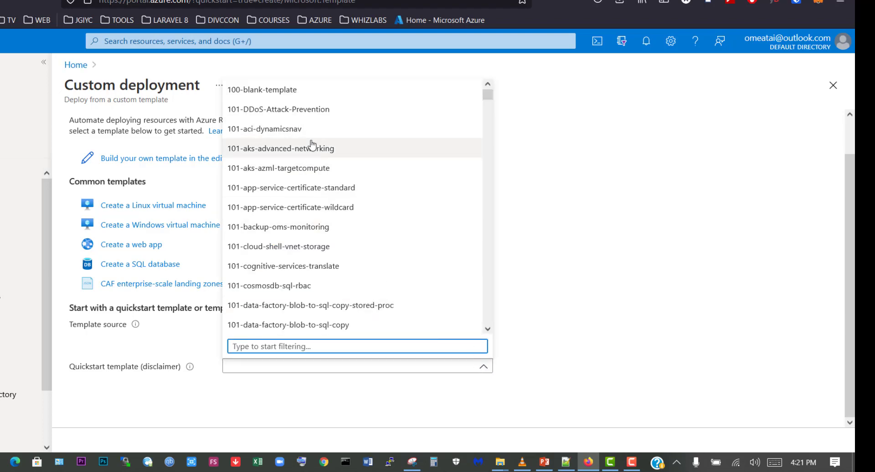
scroll(314, 264, down, 15)
scroll(309, 265, down, 10)
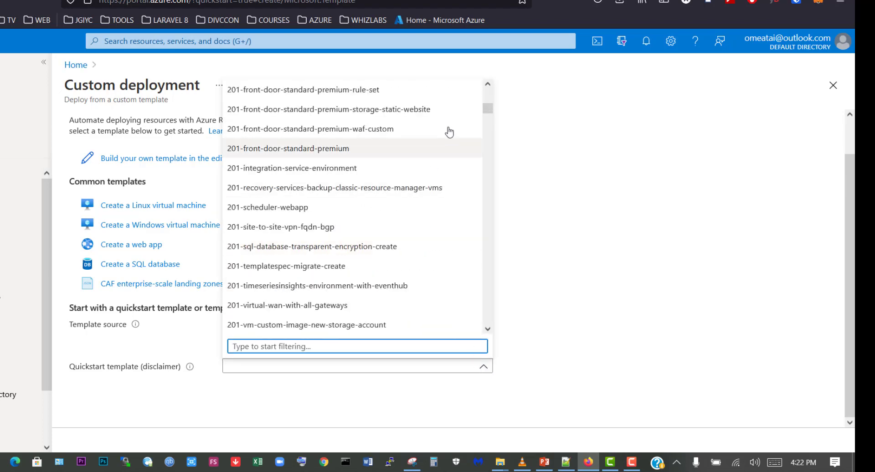
scroll(490, 137, down, 5)
drag(490, 144, 487, 329)
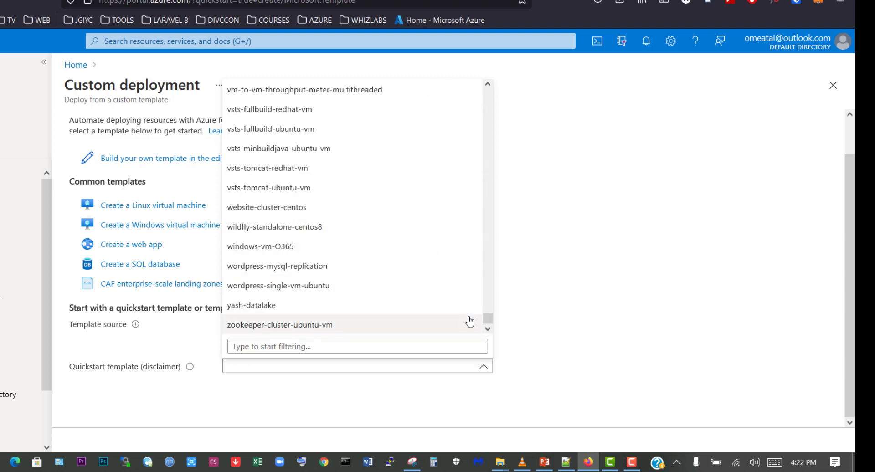
drag(488, 319, 504, 80)
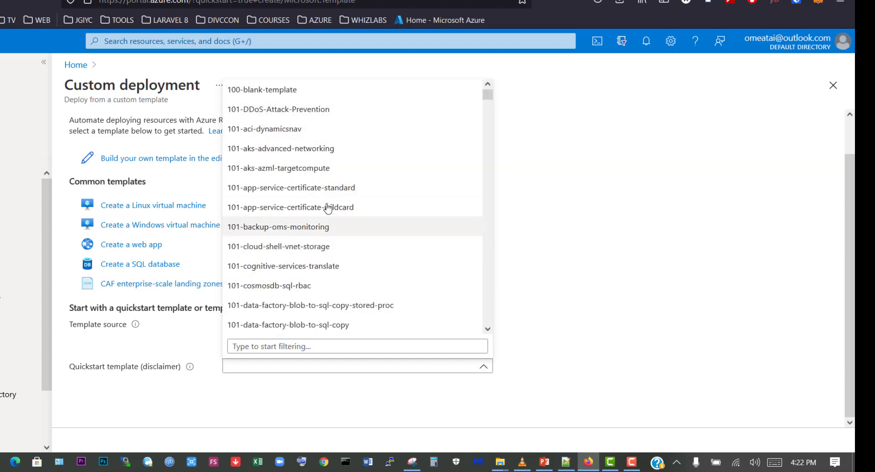
click(559, 228)
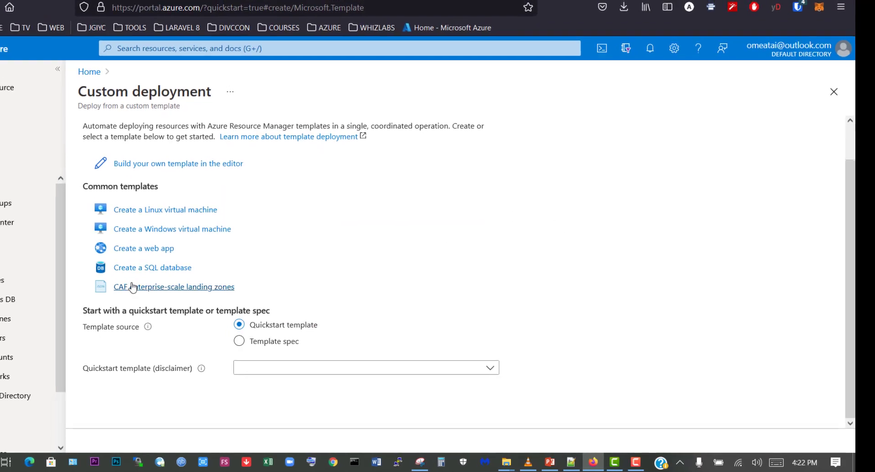